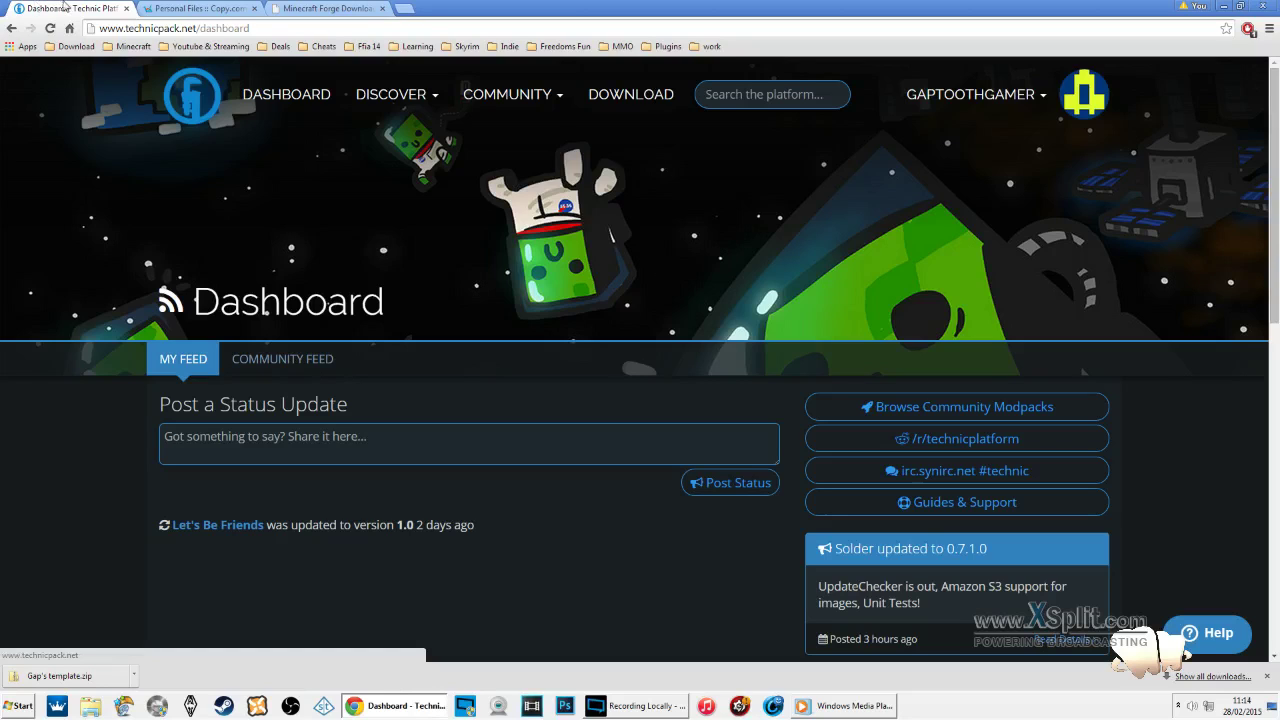
Step: Show the Copy.com Personal Files list with Gap's template.zip, and briefly open and close an Explorer window
click(171, 6)
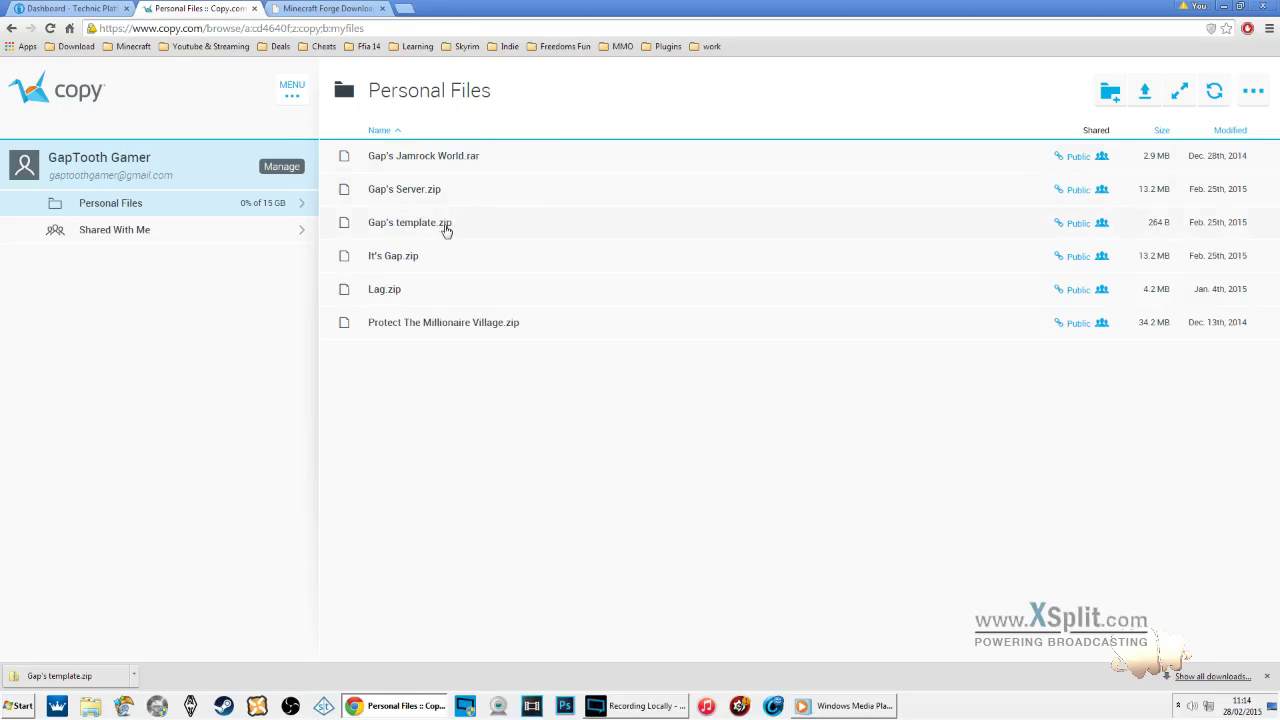
click(90, 708)
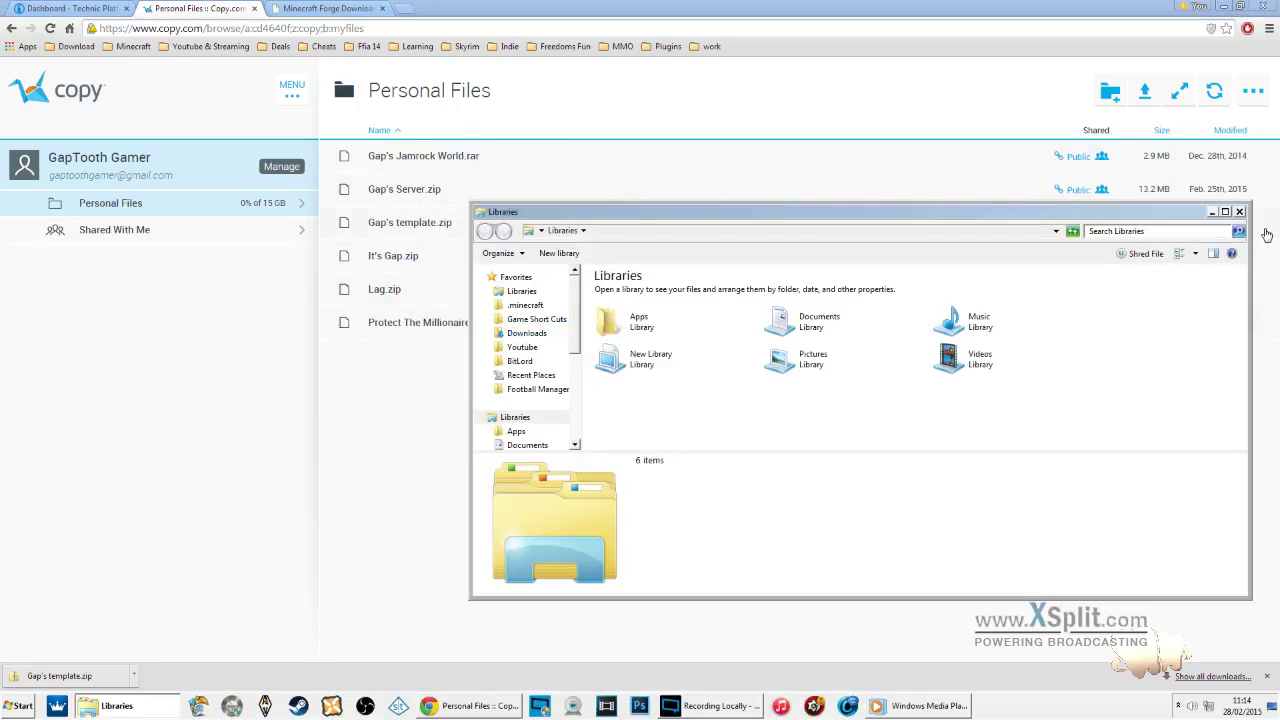
click(1240, 213)
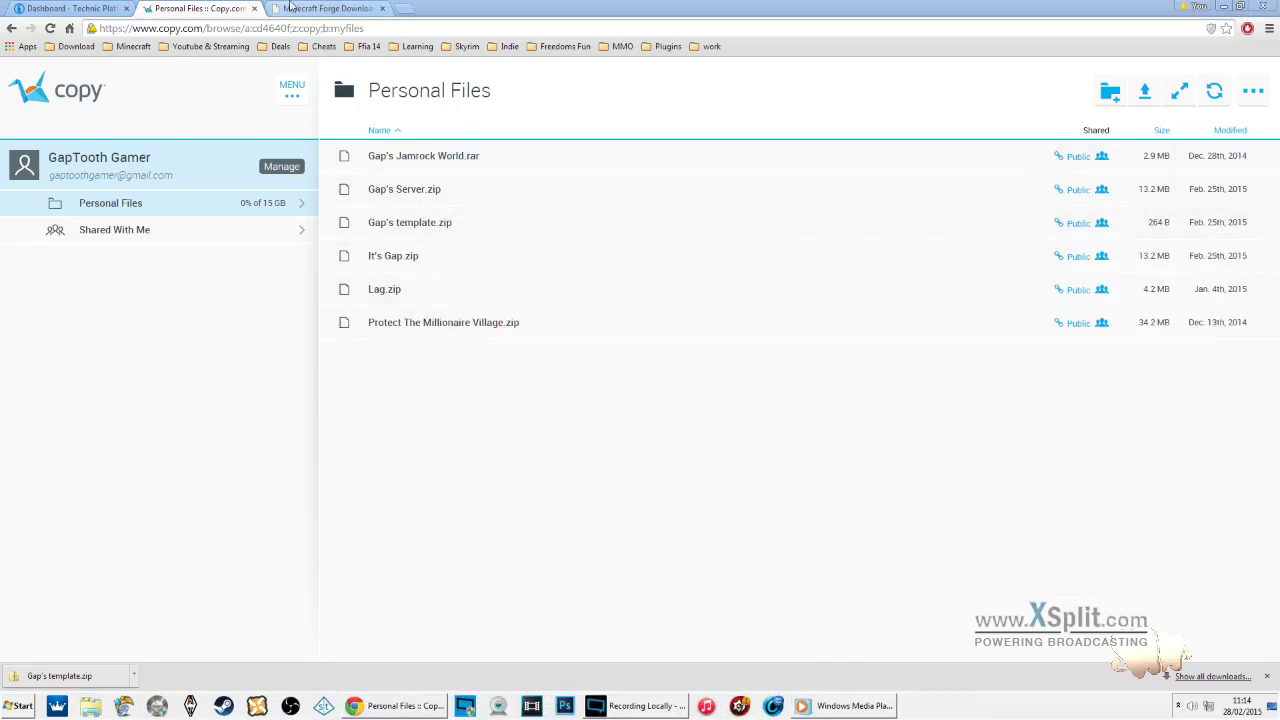
click(310, 8)
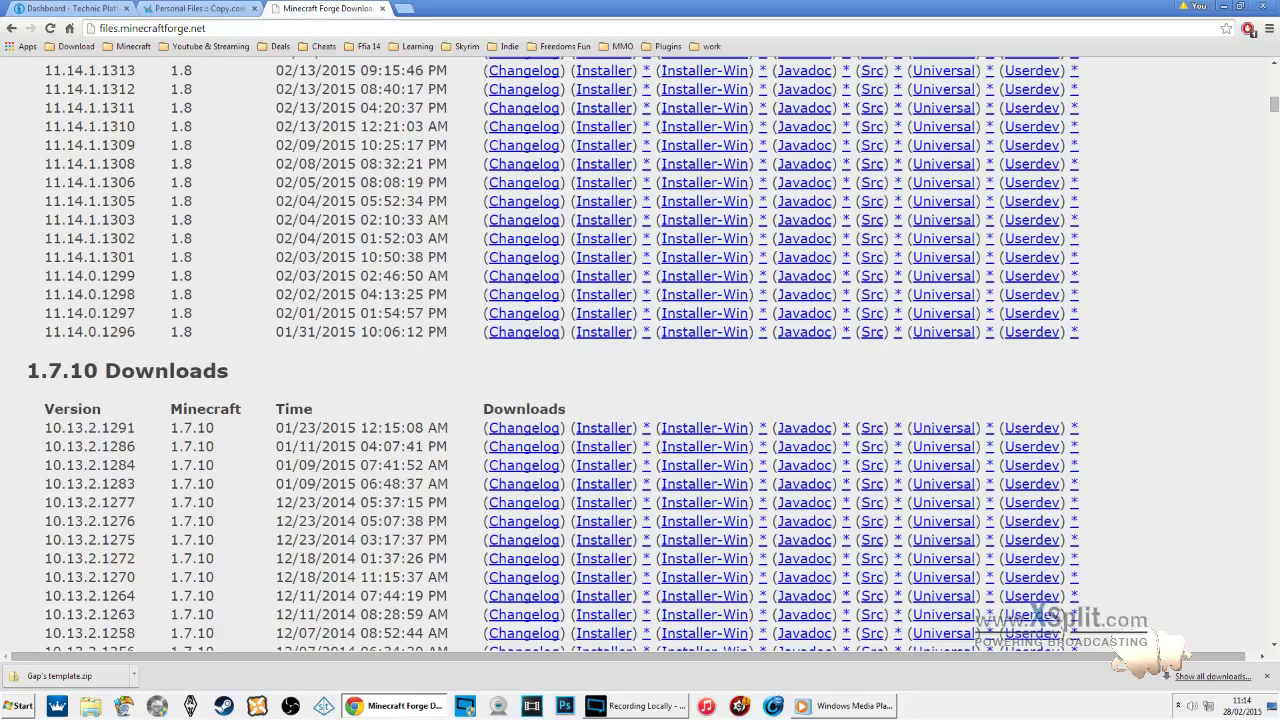
Step: Download and keep the Forge 1.7.10-10.13.2.1291 universal jar through adf.ly, then minimise Chrome
scroll(266, 268, up, 6)
scroll(224, 300, down, 6)
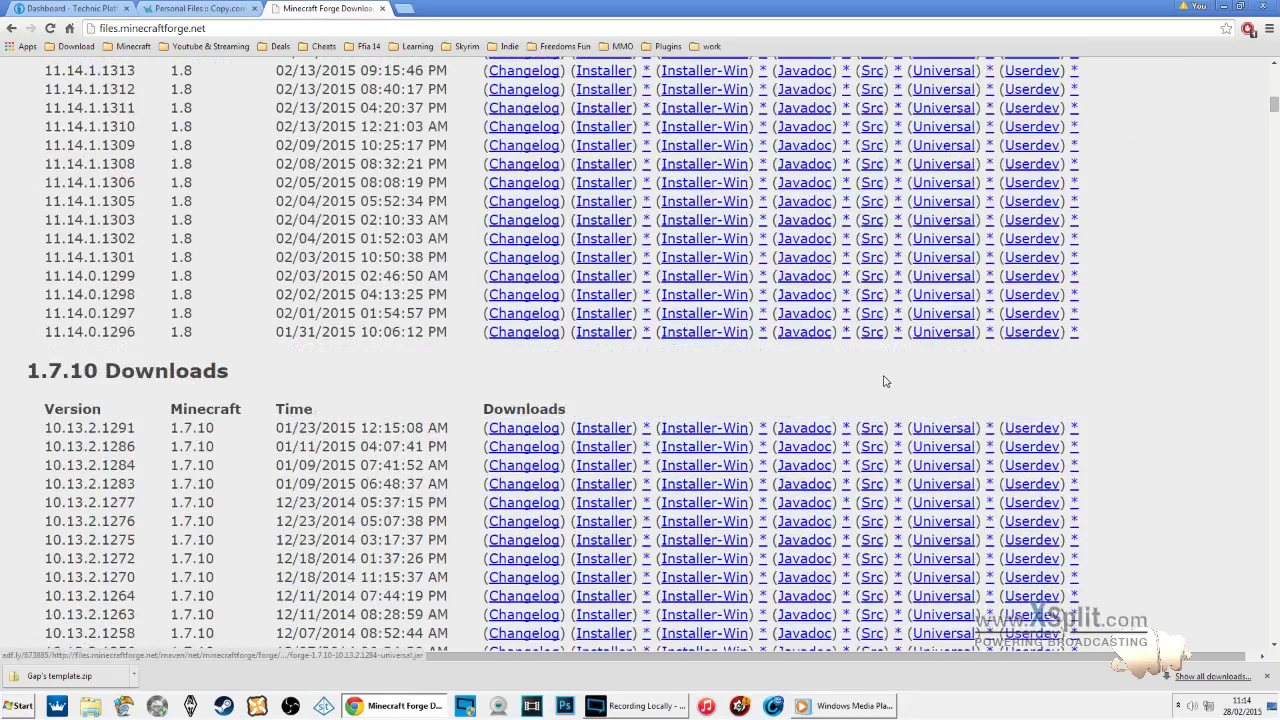
click(945, 428)
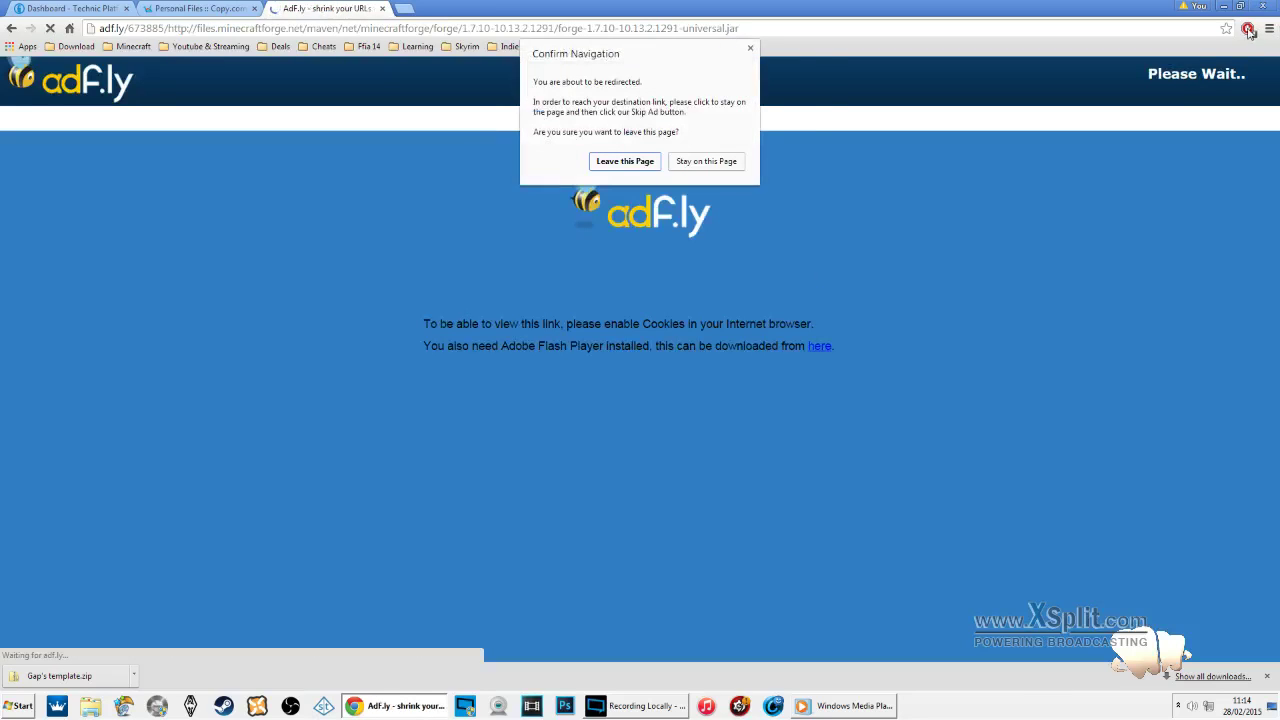
click(706, 162)
click(49, 29)
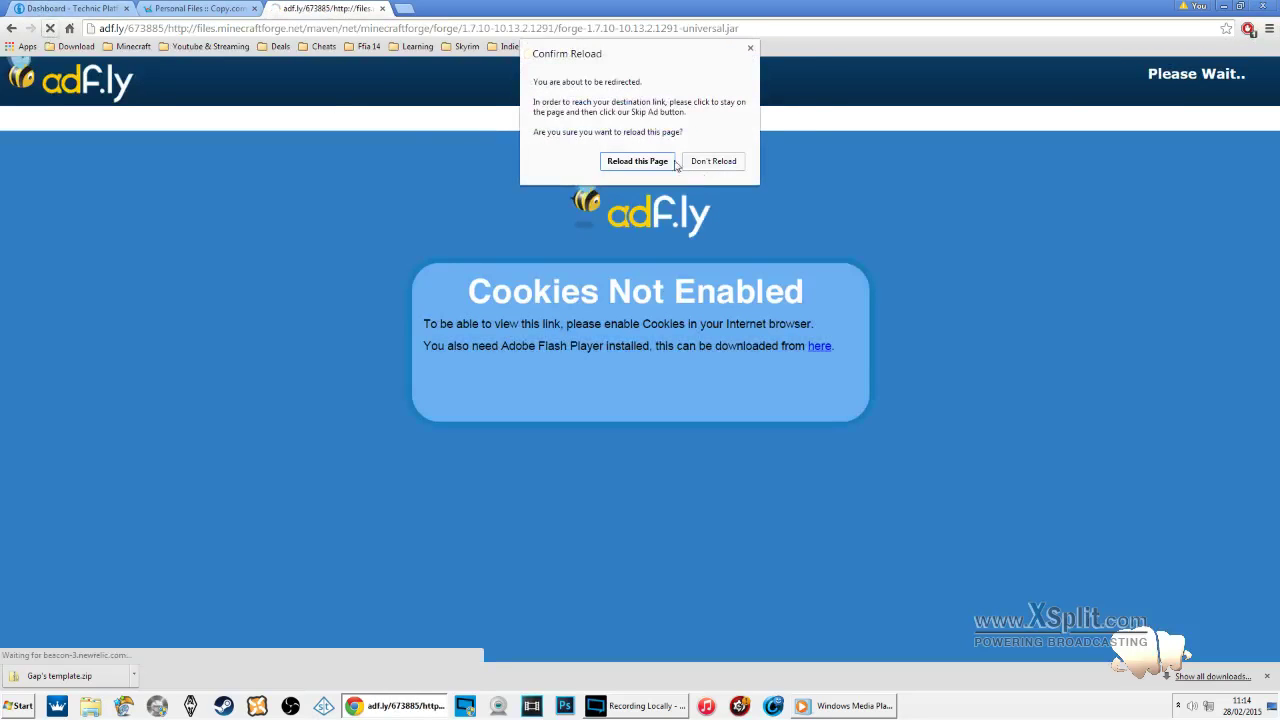
click(616, 162)
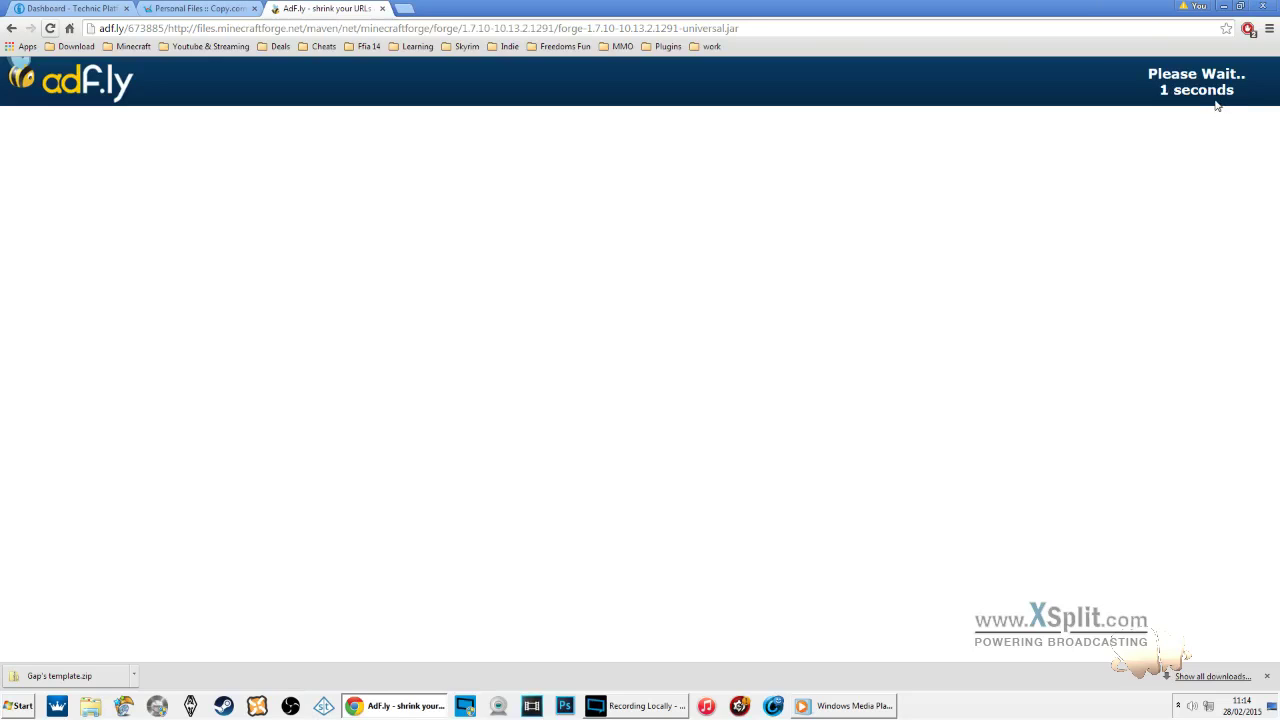
click(1200, 92)
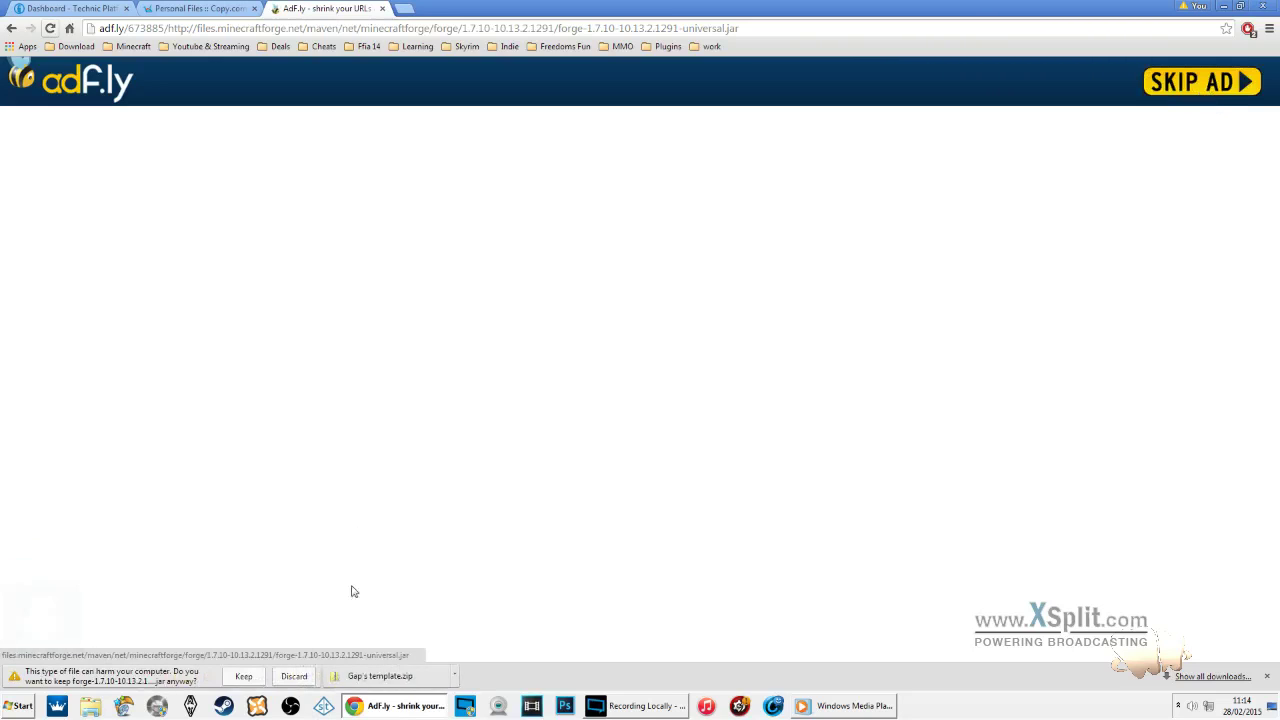
click(243, 676)
click(1225, 8)
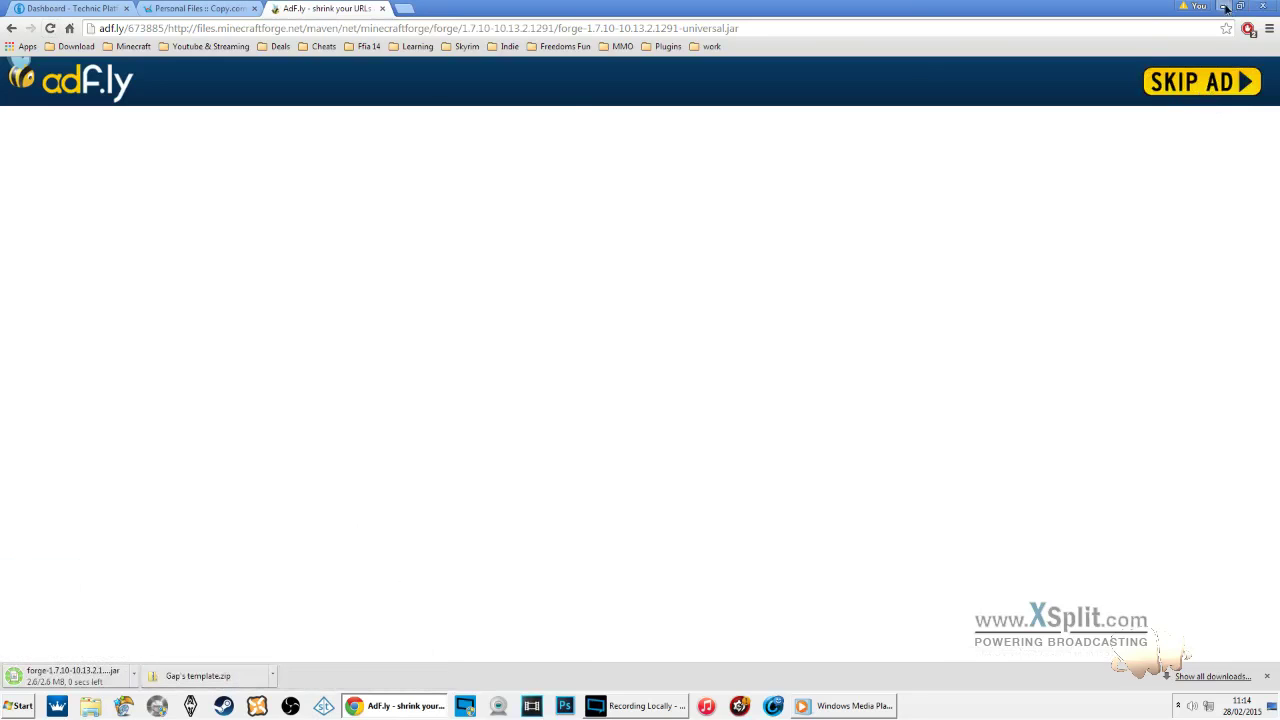
click(90, 706)
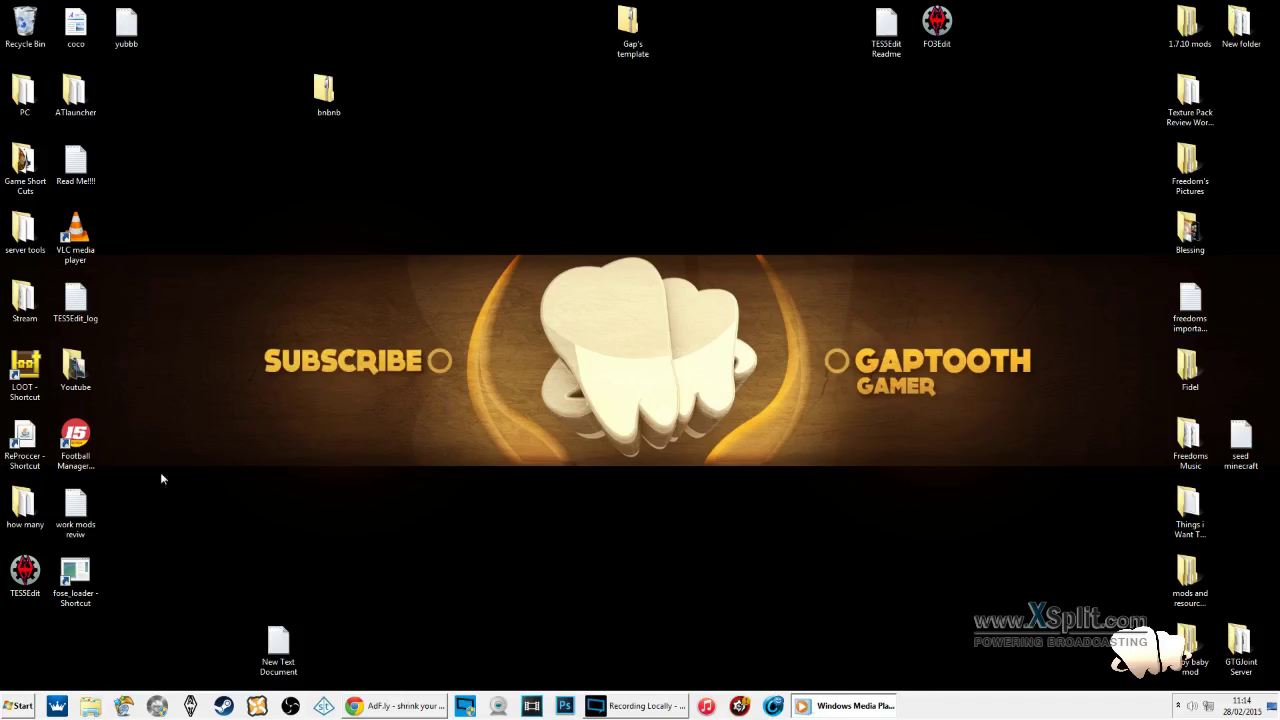
Step: Move the forge jar from Downloads onto the desktop and rename it 'modpack'
click(537, 347)
click(527, 333)
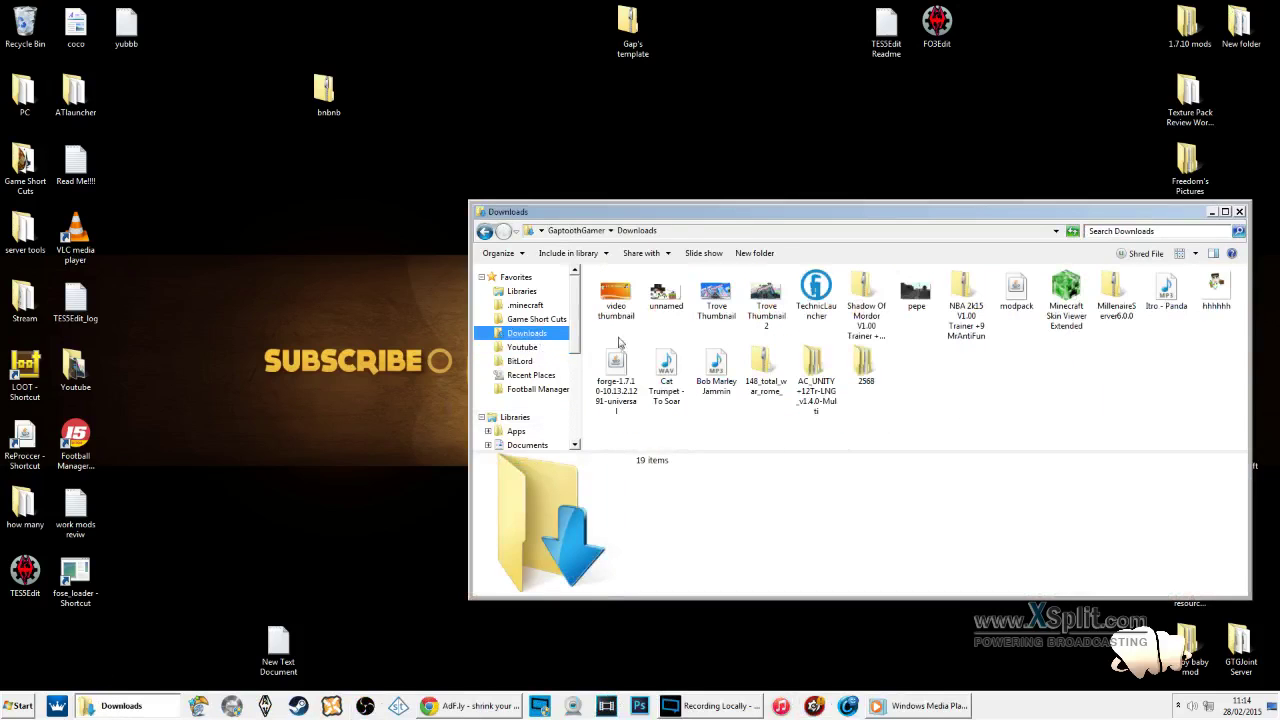
click(626, 384)
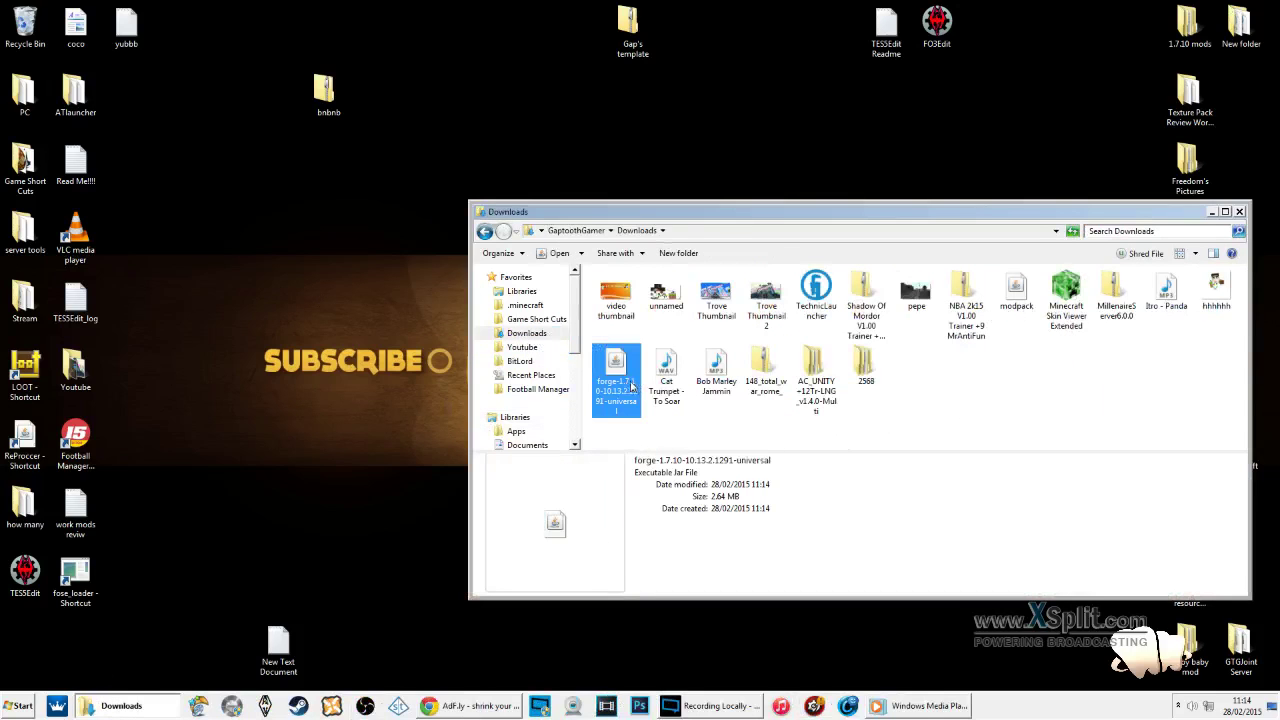
drag(838, 120, 836, 112)
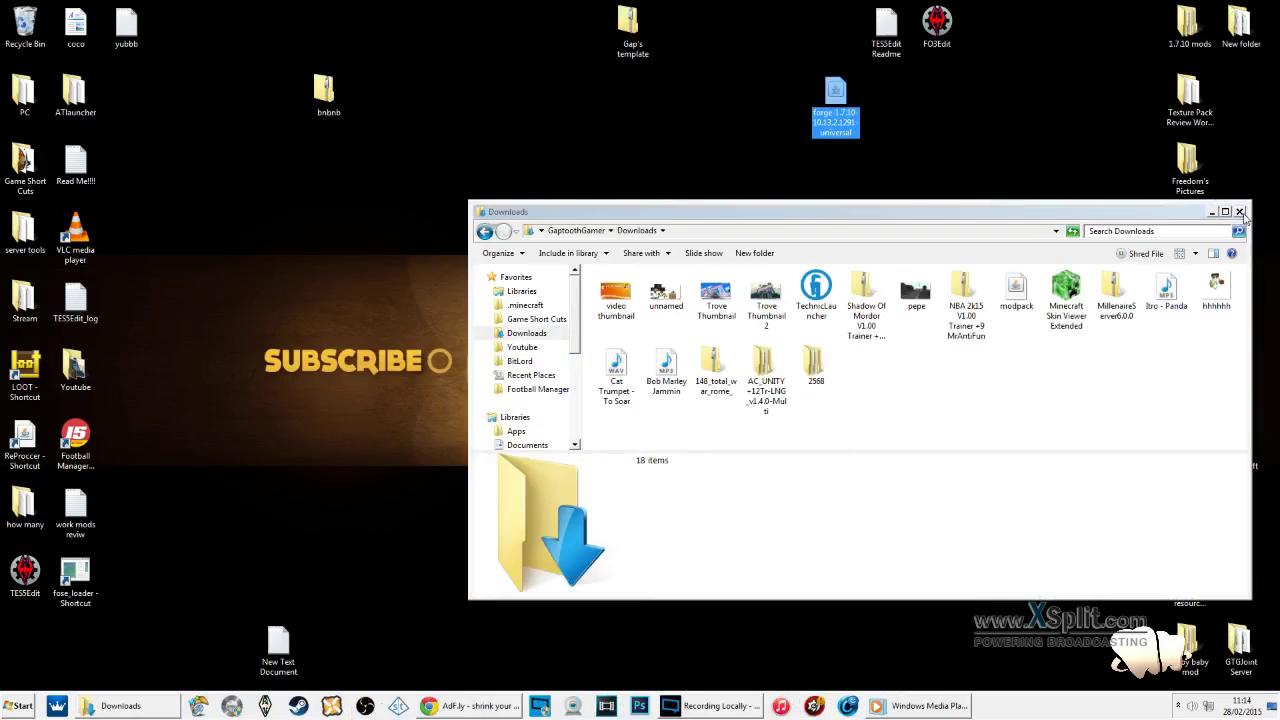
click(1239, 211)
right_click(830, 113)
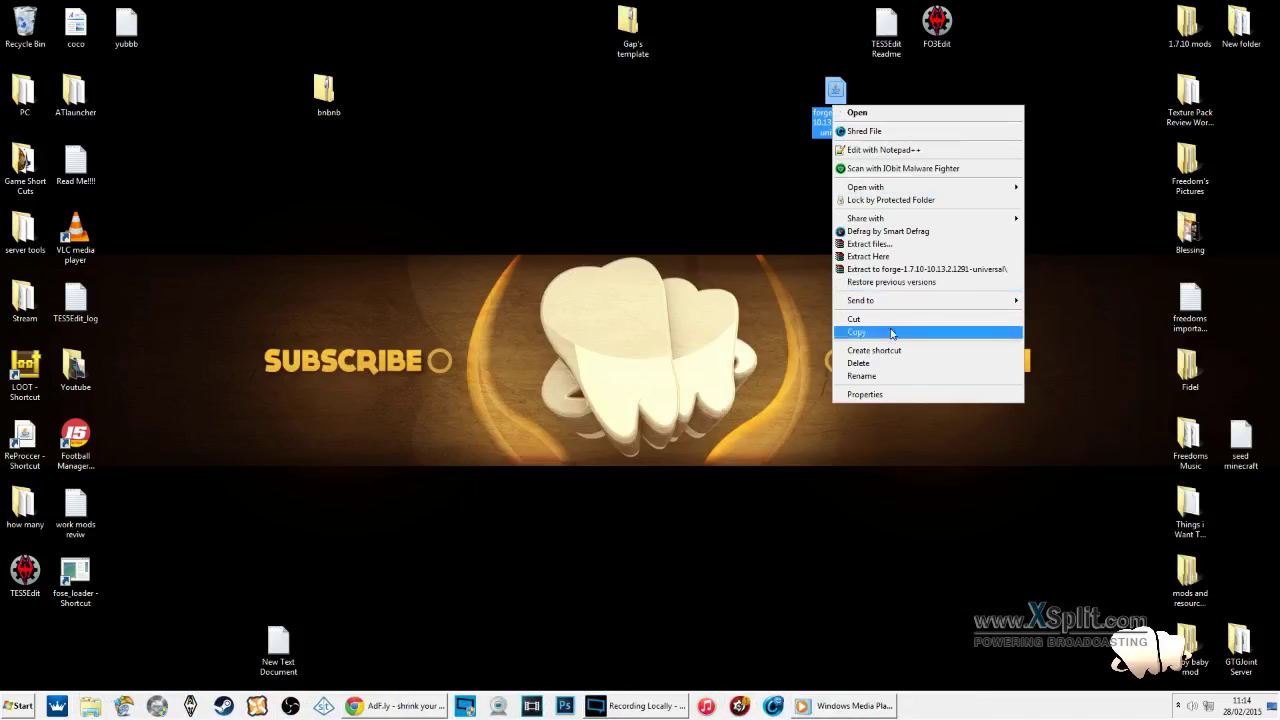
click(893, 375)
text(m)
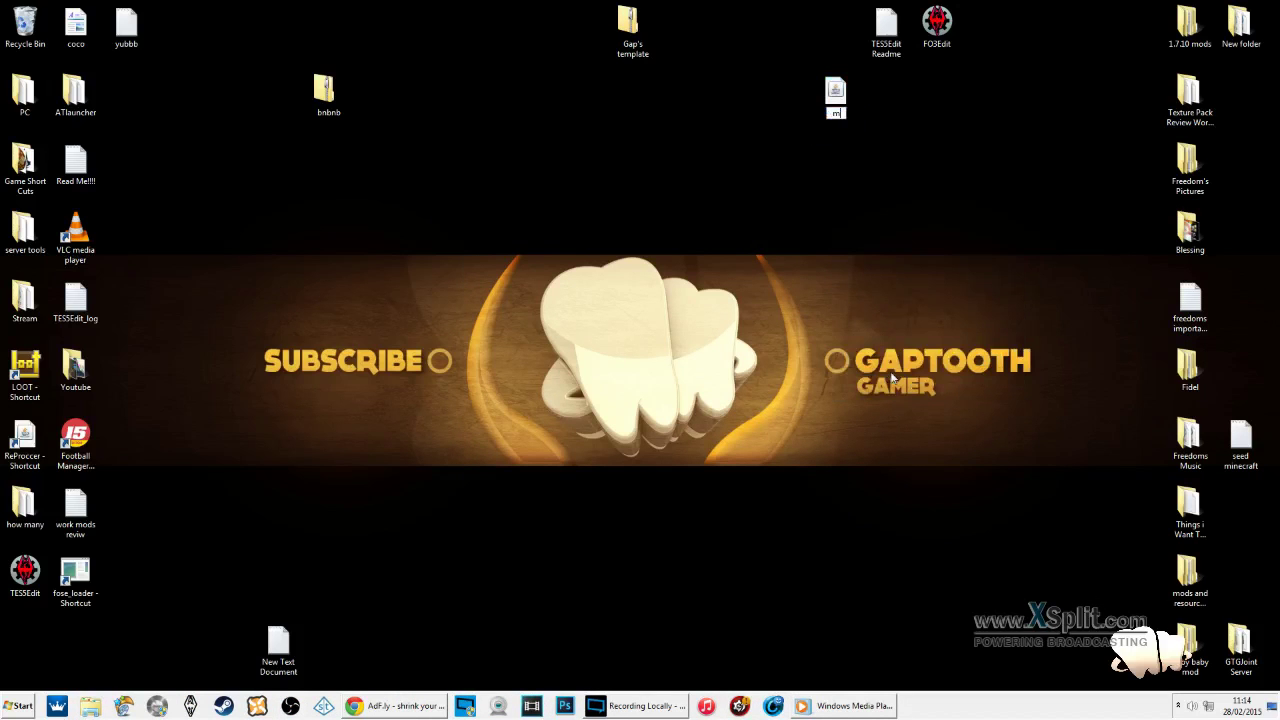
text(odpack)
key(Return)
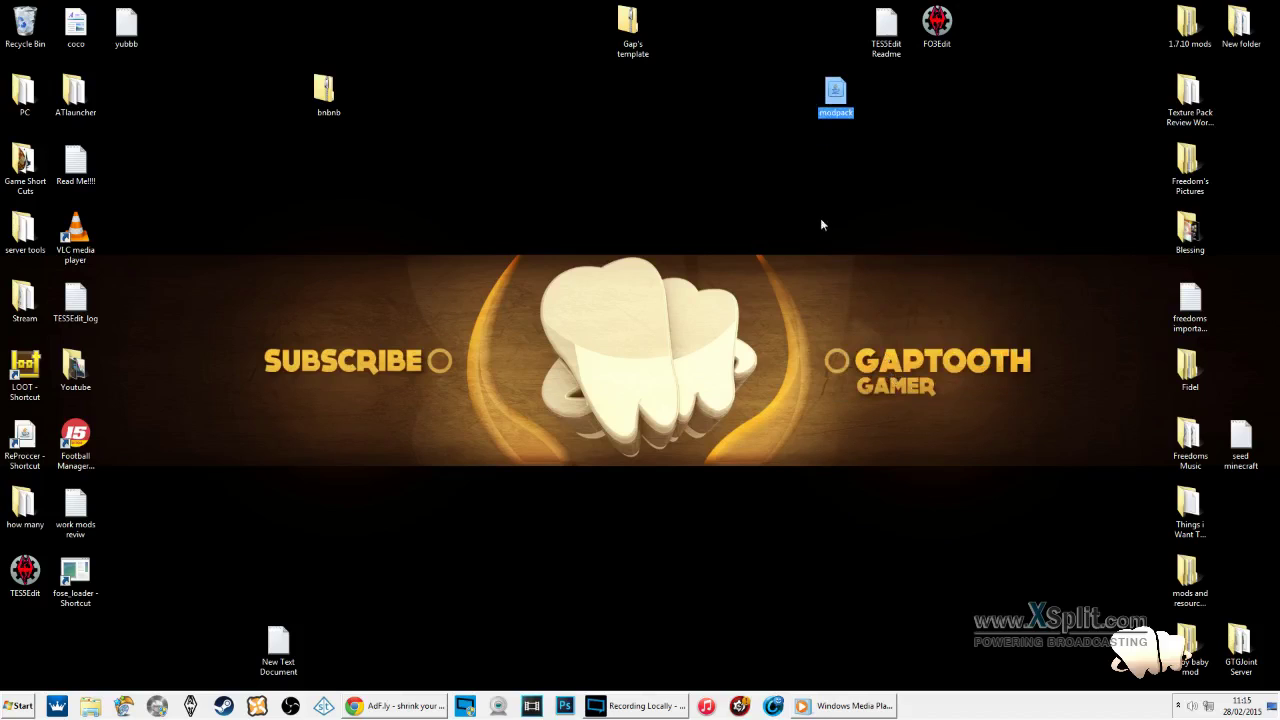
Step: Rename Gap's template folder to 'ghdfjndftutruy'
right_click(645, 35)
click(707, 324)
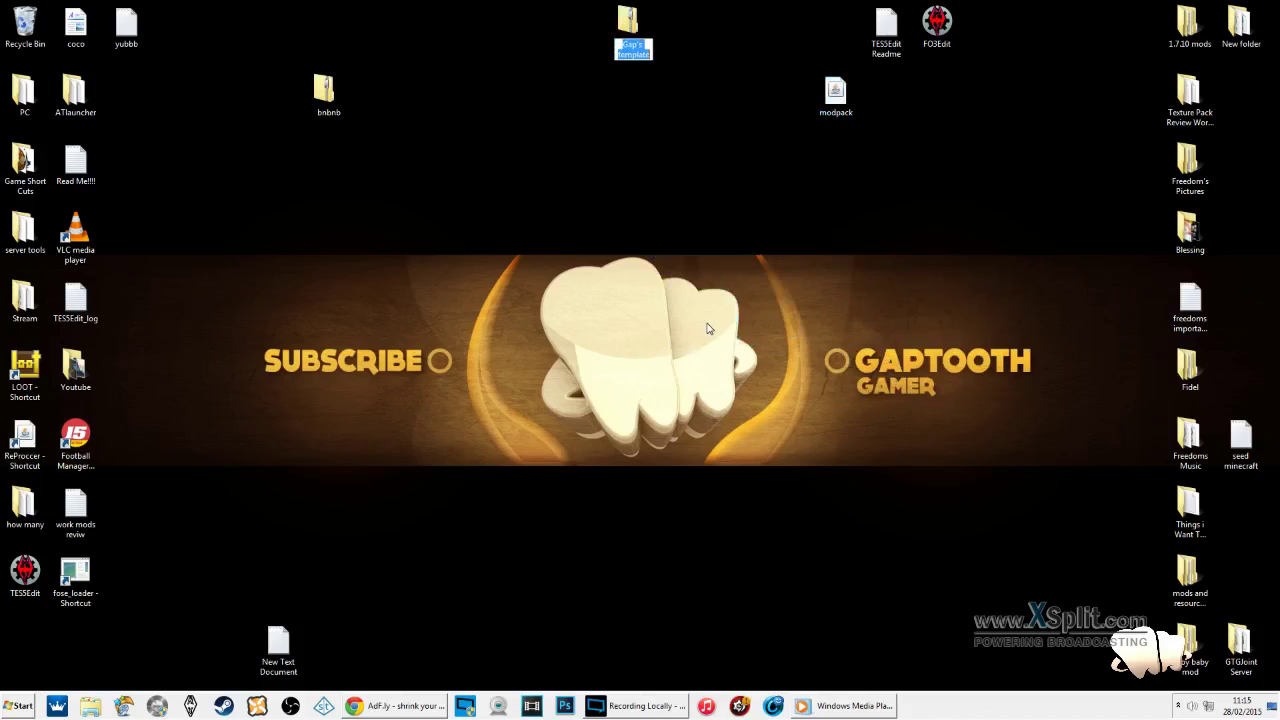
text(ghdfjndftutruy)
key(Return)
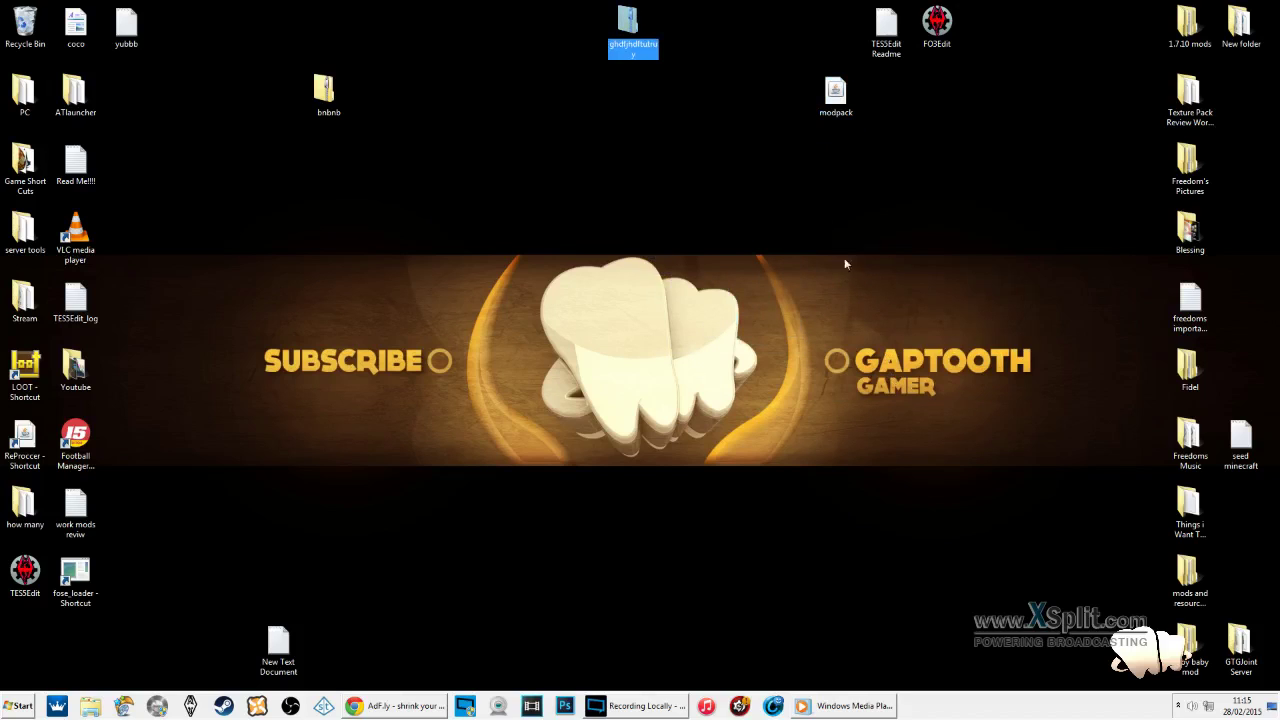
Step: Put the modpack jar into the renamed template's bin folder
double_click(612, 22)
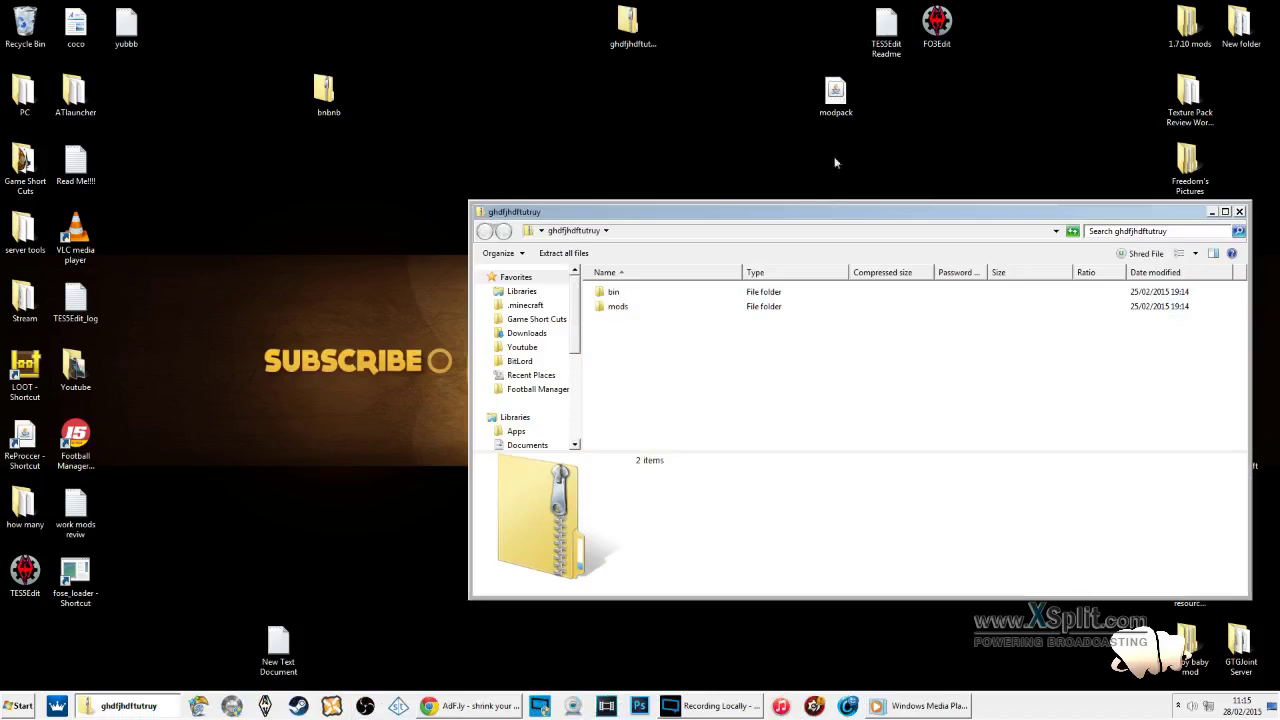
click(611, 294)
double_click(611, 294)
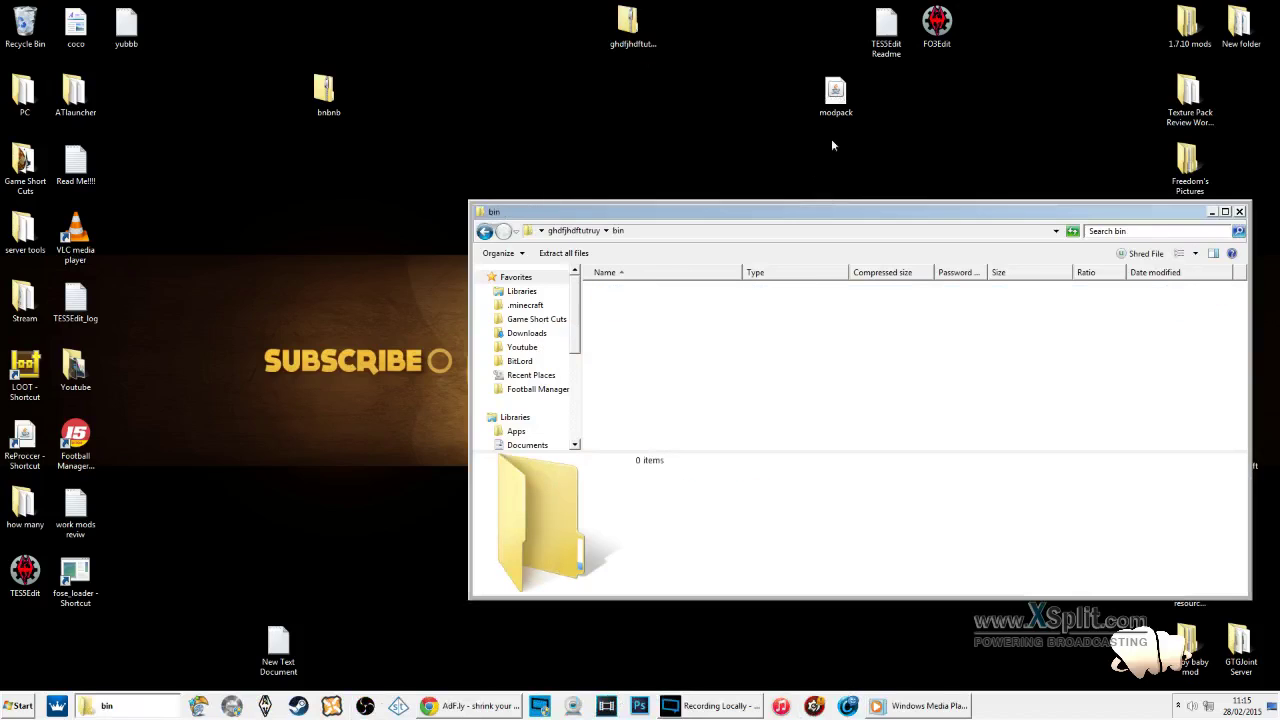
drag(845, 92, 879, 352)
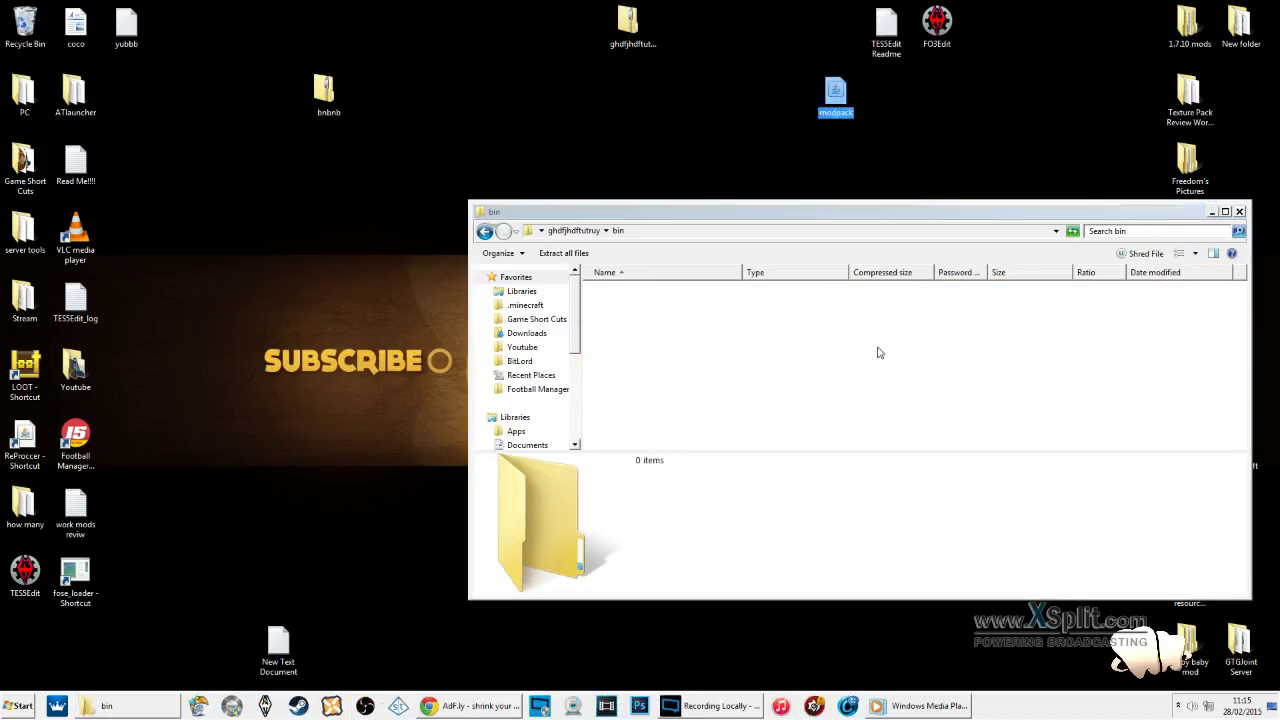
click(485, 231)
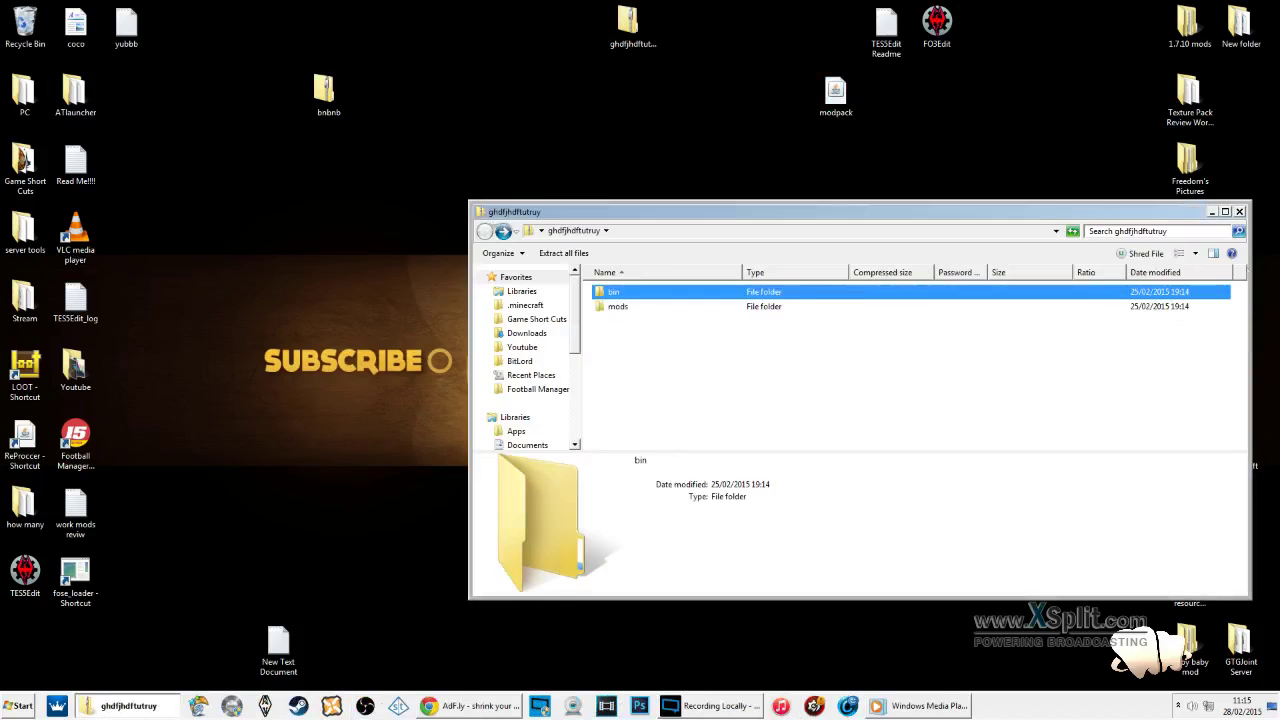
Step: Copy all 15 mod jars from the GTGJoint Server mods folder
double_click(795, 306)
double_click(1245, 668)
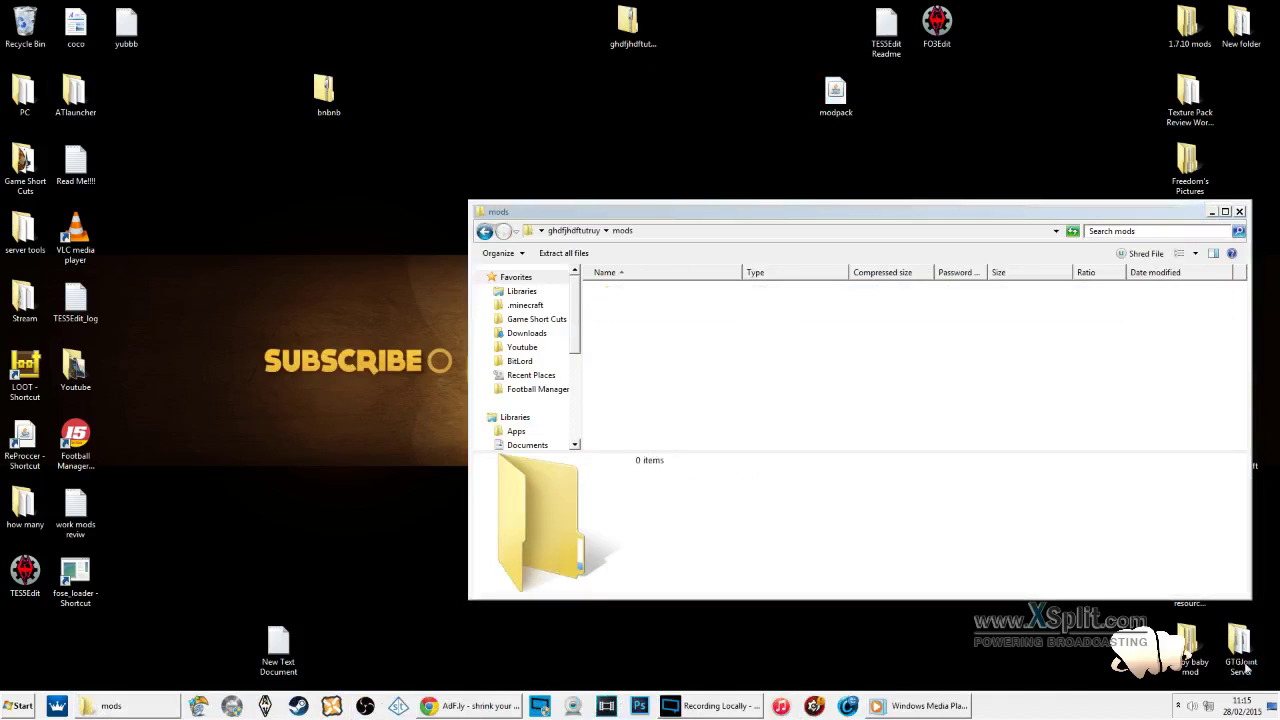
double_click(634, 367)
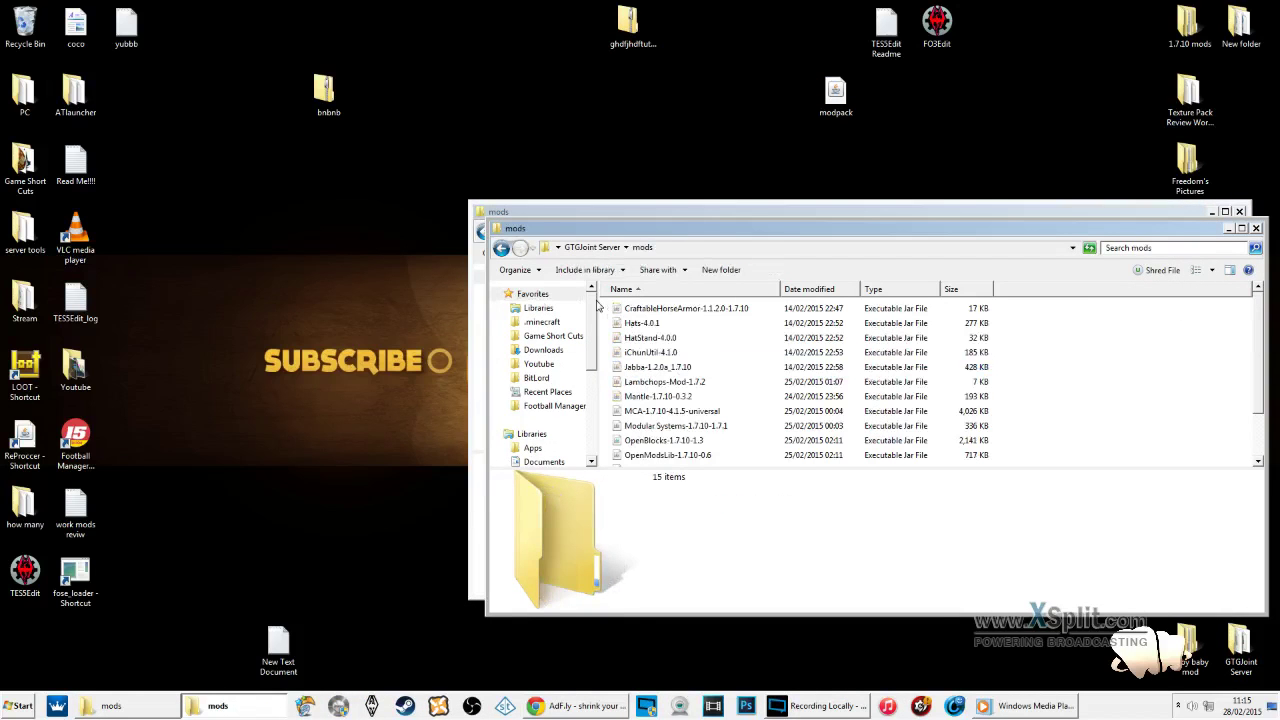
drag(603, 308, 730, 418)
right_click(752, 394)
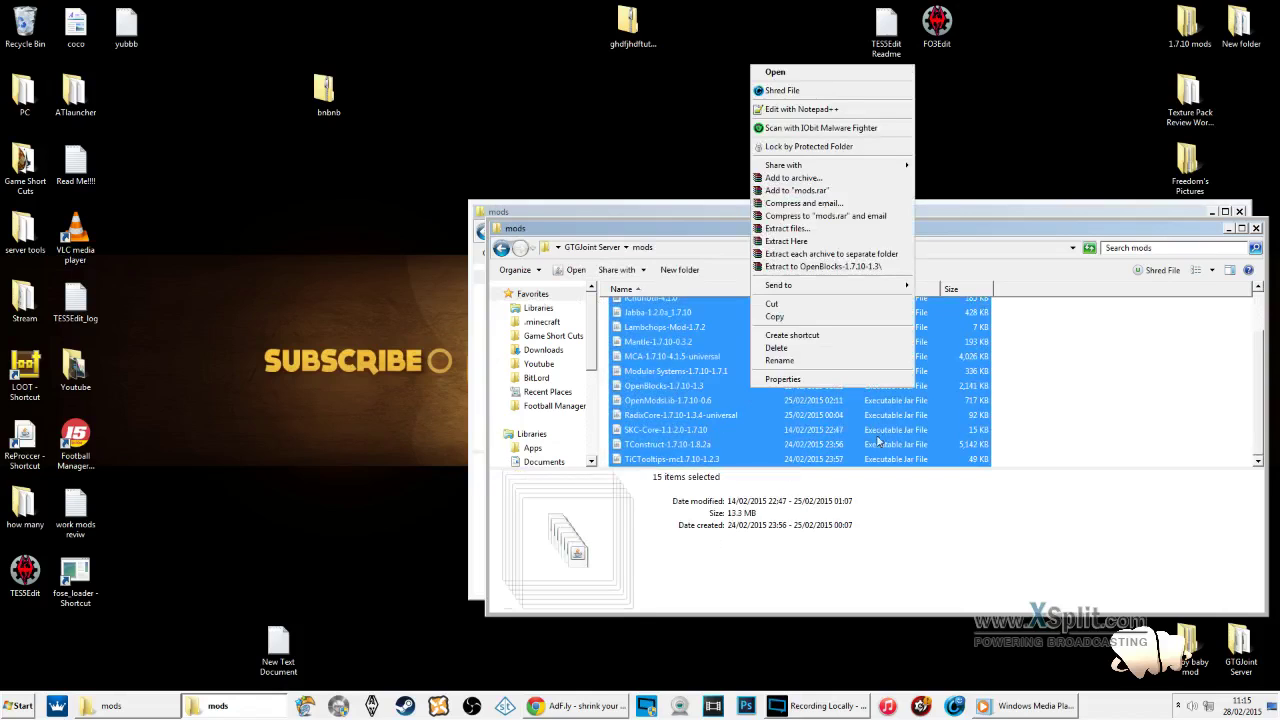
click(790, 316)
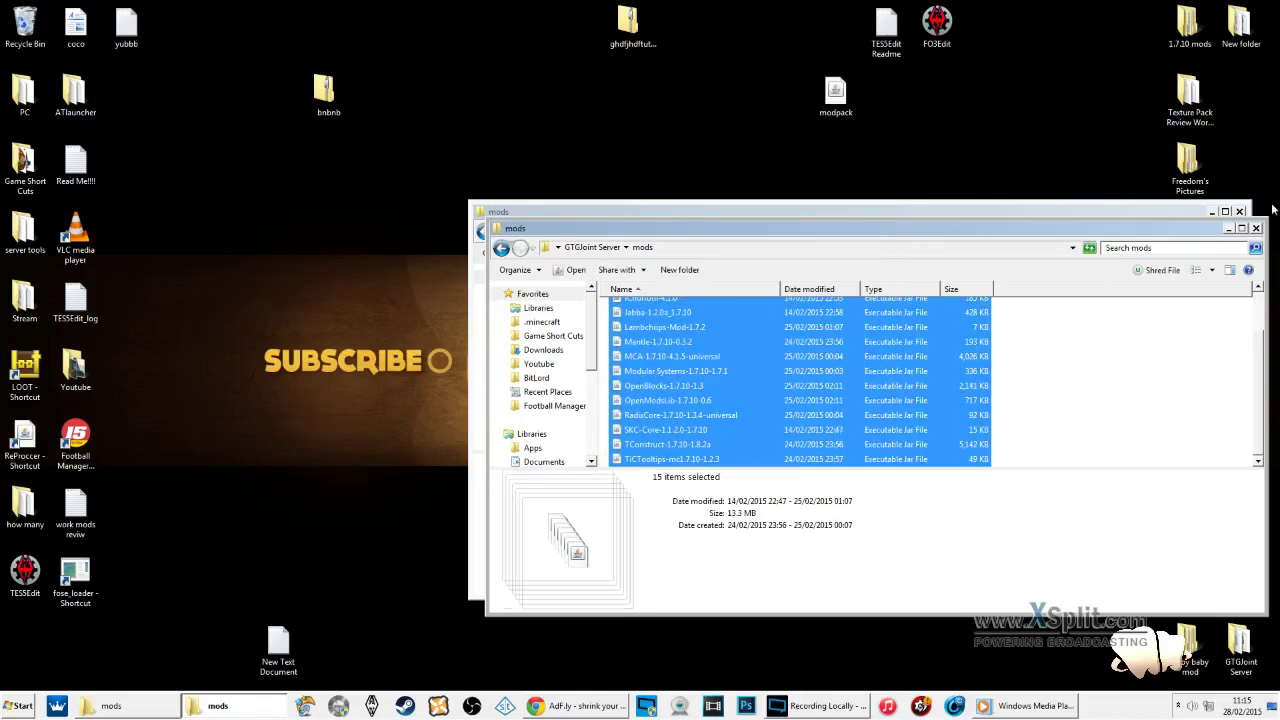
click(1257, 228)
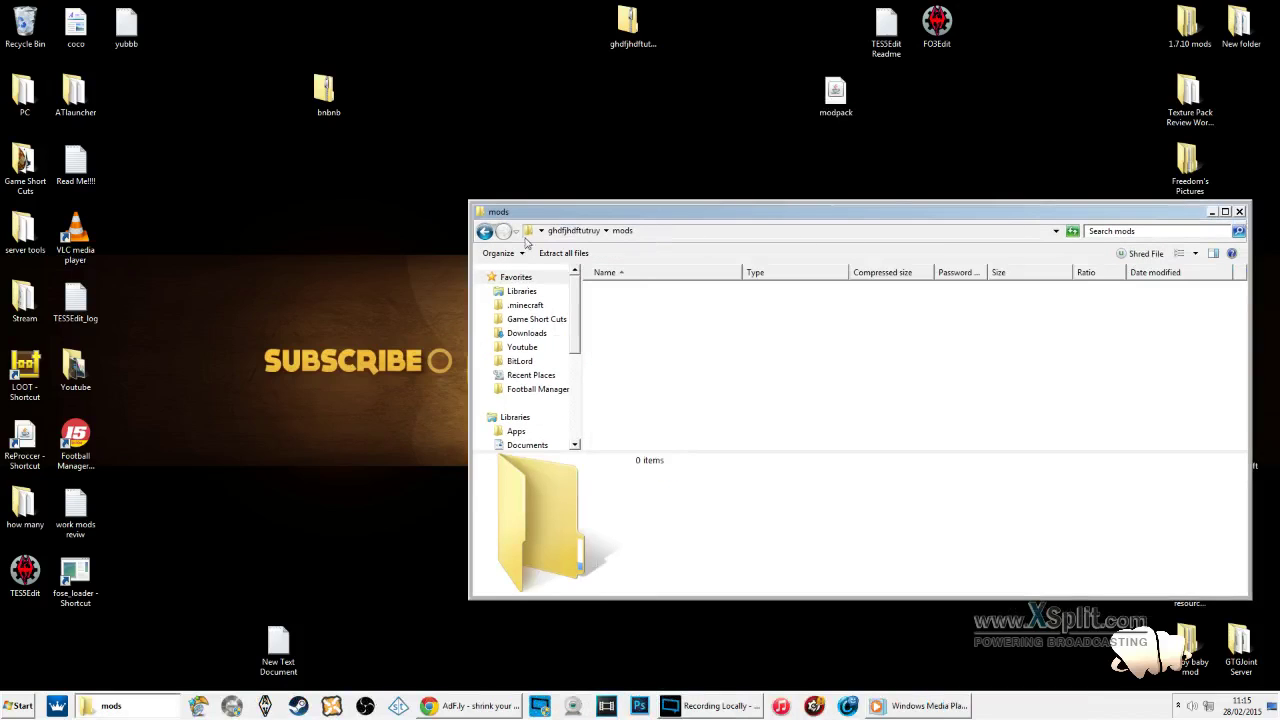
Step: Paste the 15 mod jars into the template's empty mods folder and close the window
click(484, 231)
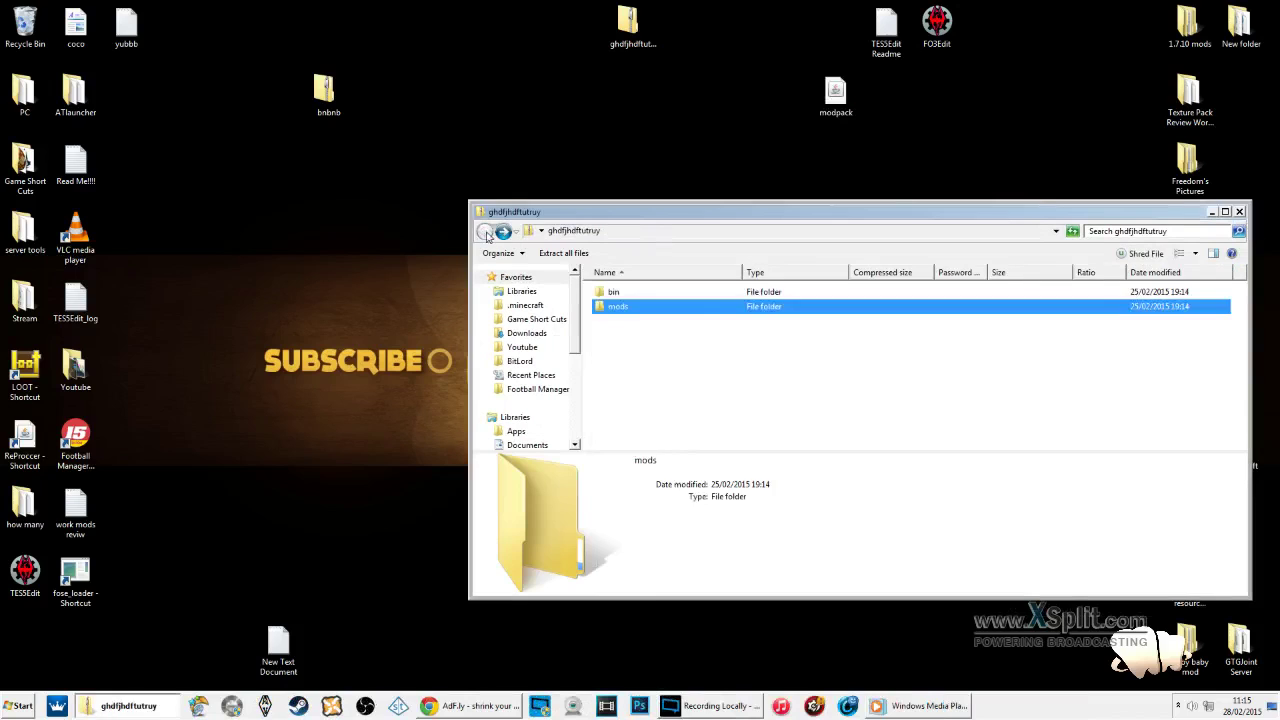
double_click(630, 307)
right_click(628, 330)
click(672, 398)
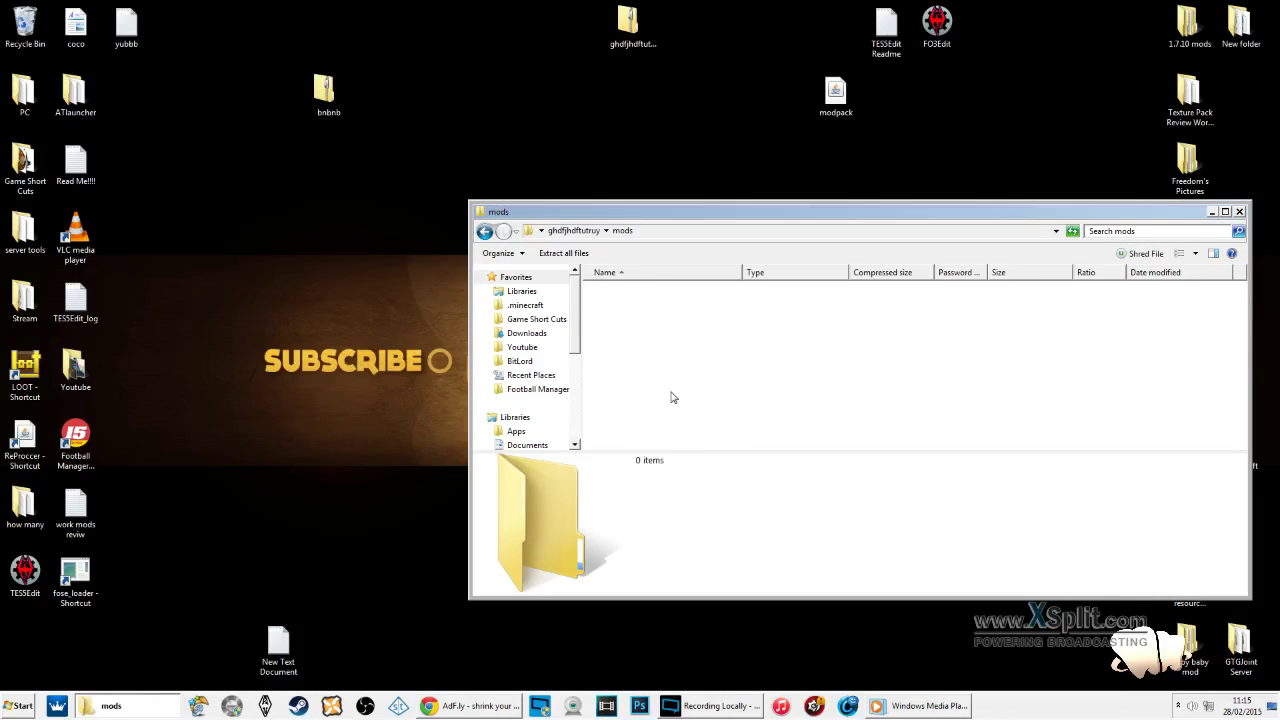
click(1239, 211)
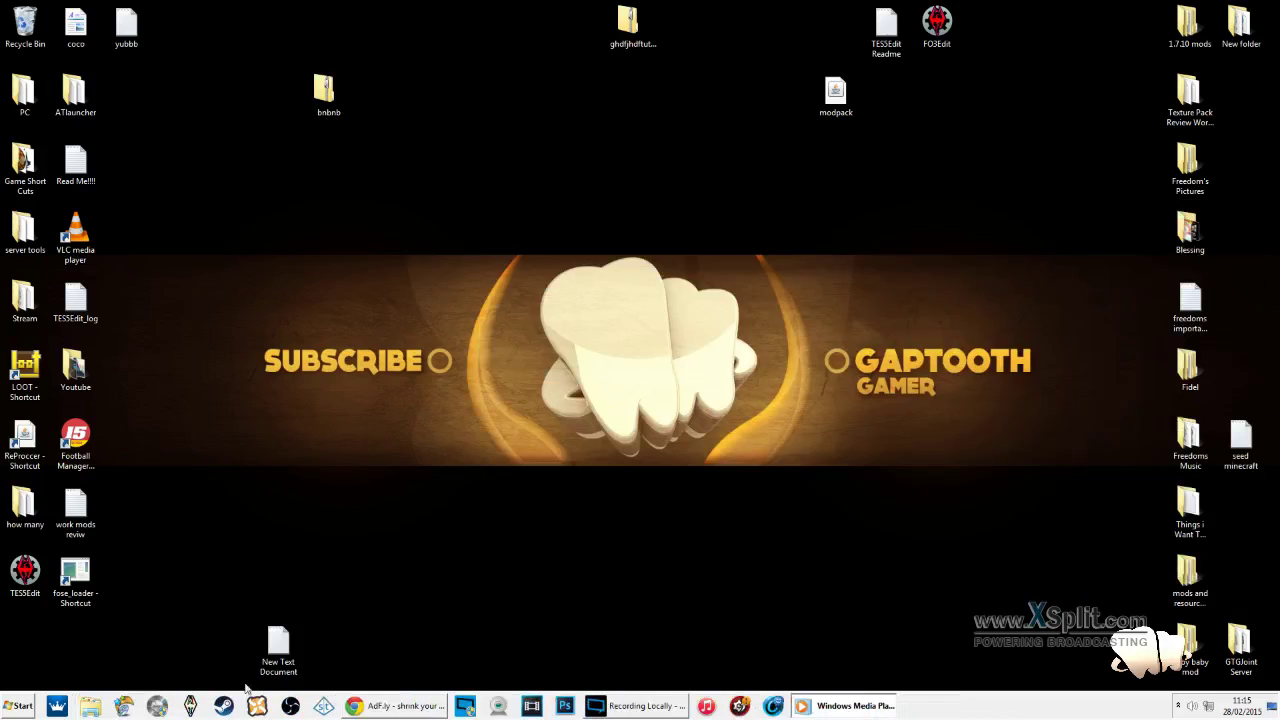
click(356, 703)
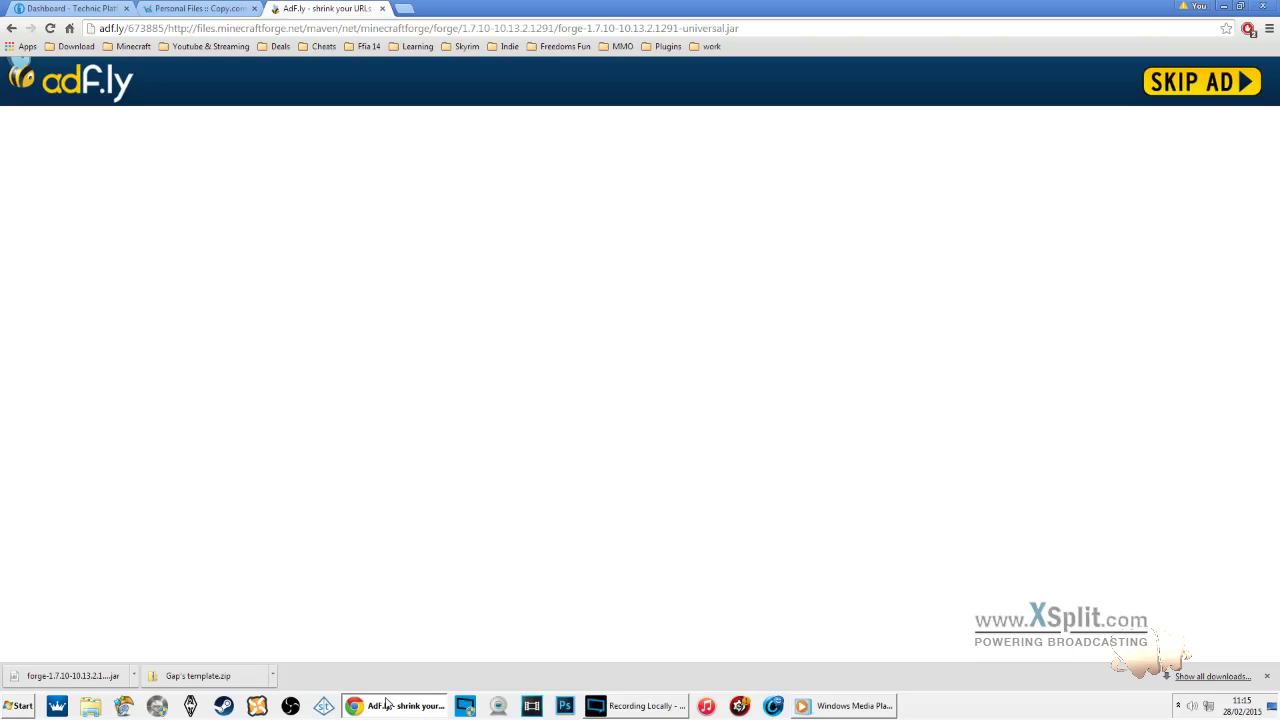
Step: Drag the ghdfjhdftutruy desktop folder into Copy.com Personal Files, uploading it as ghdfjhdftutruy.zip
click(382, 9)
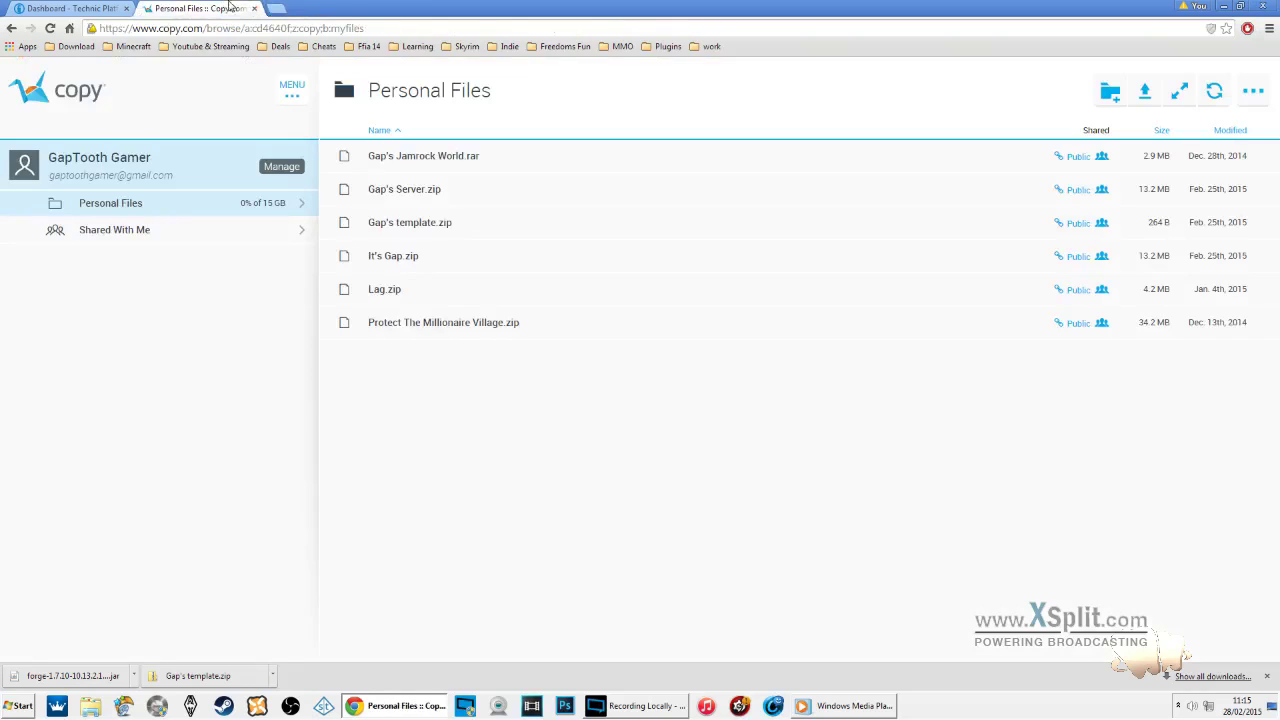
double_click(474, 17)
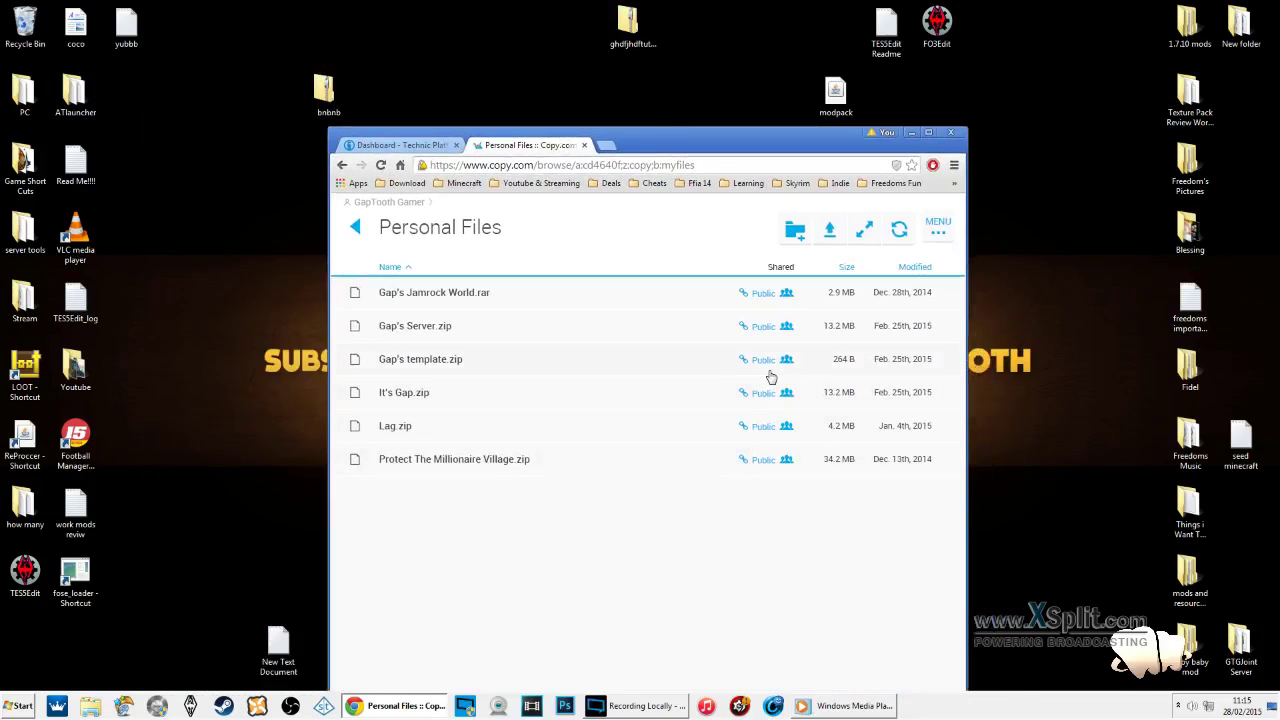
click(628, 20)
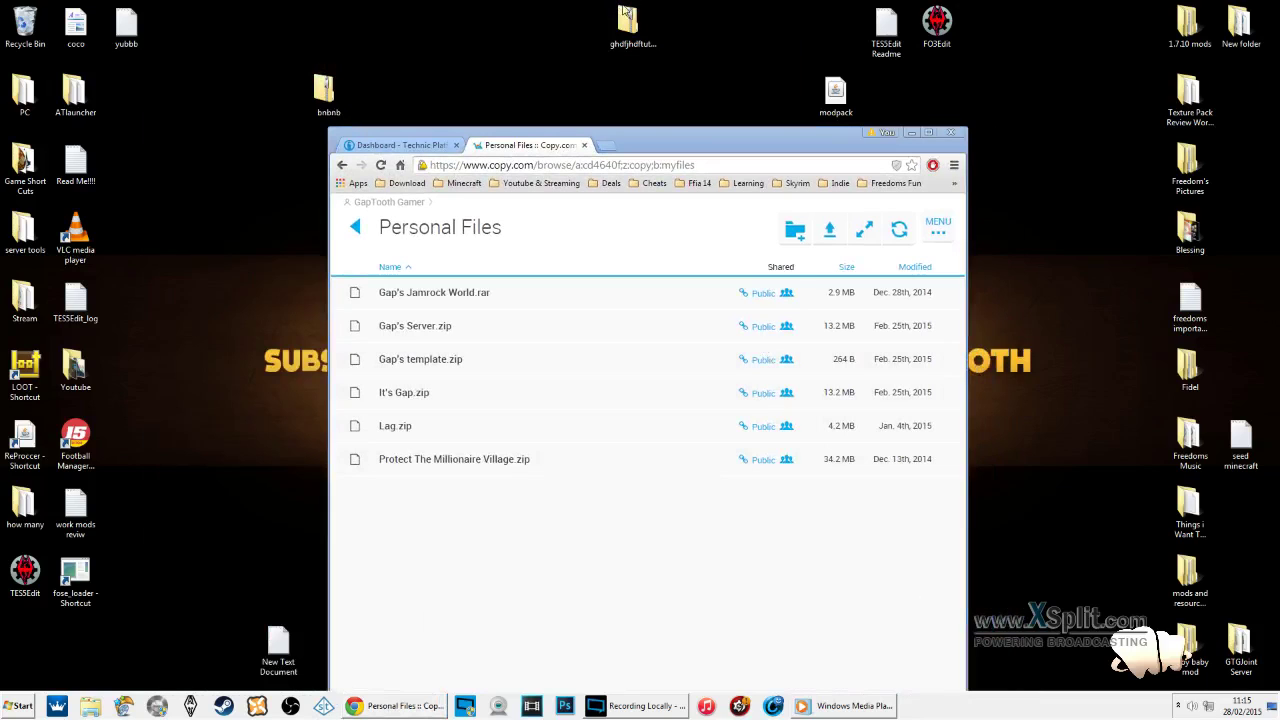
drag(628, 28, 600, 562)
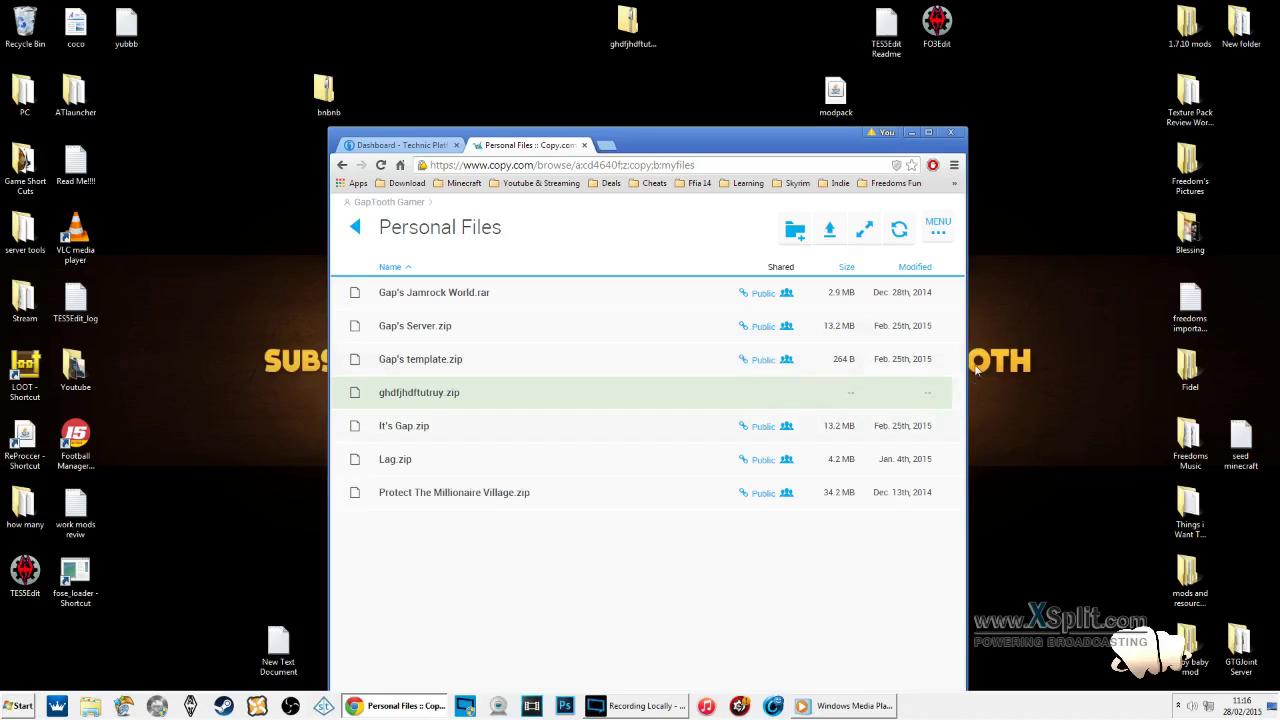
click(907, 397)
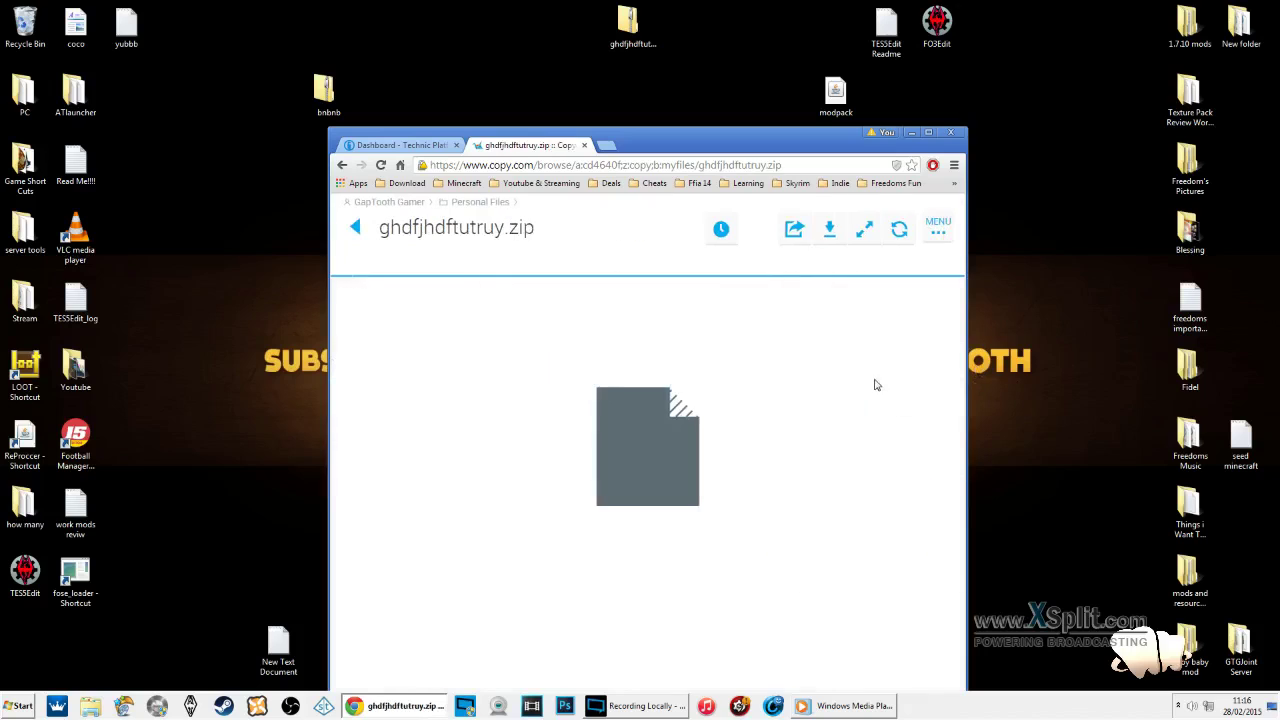
Step: Share ghdfjhdftutruy.zip publicly, copy its link, and return to the maximised Technic dashboard
click(942, 237)
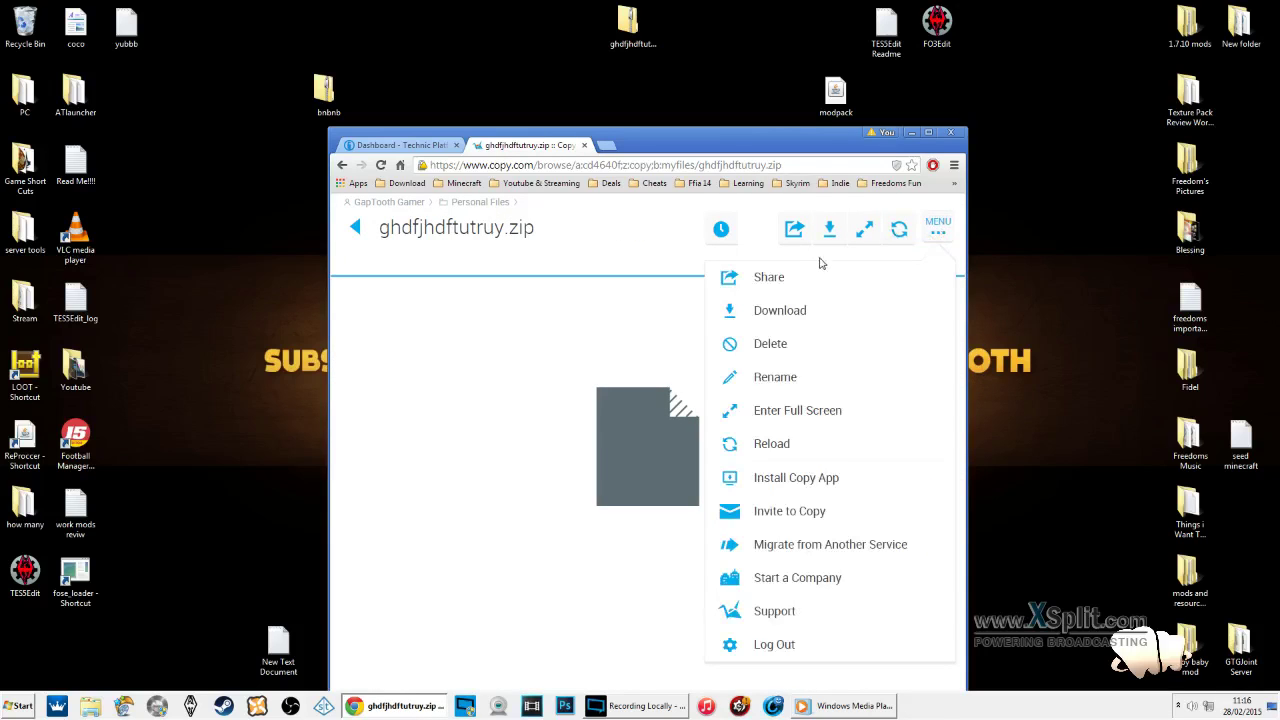
click(767, 282)
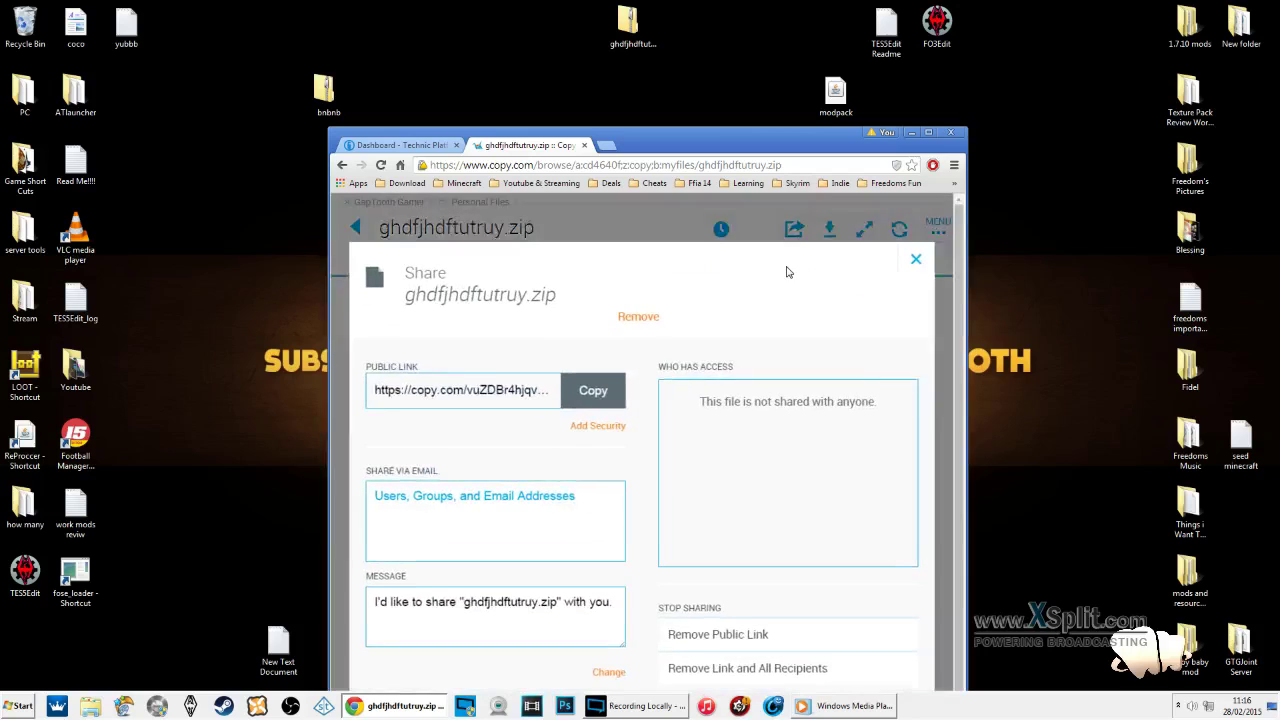
click(602, 389)
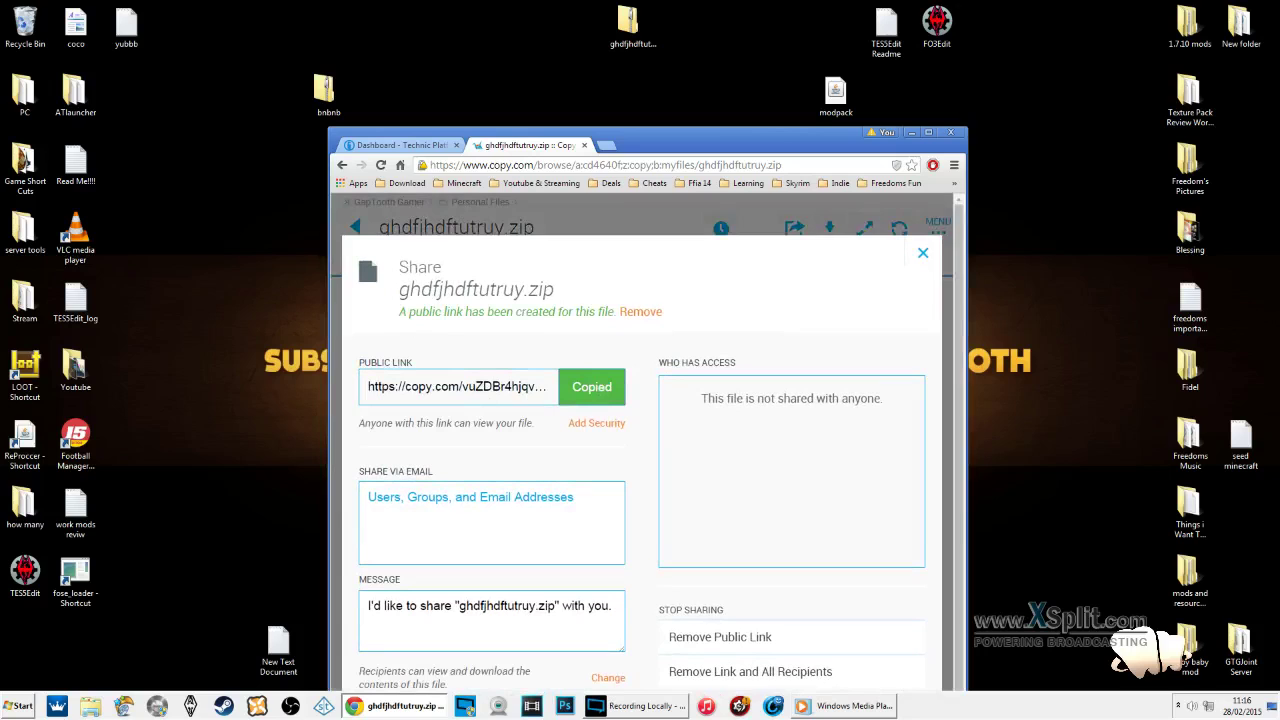
click(496, 387)
right_click(482, 380)
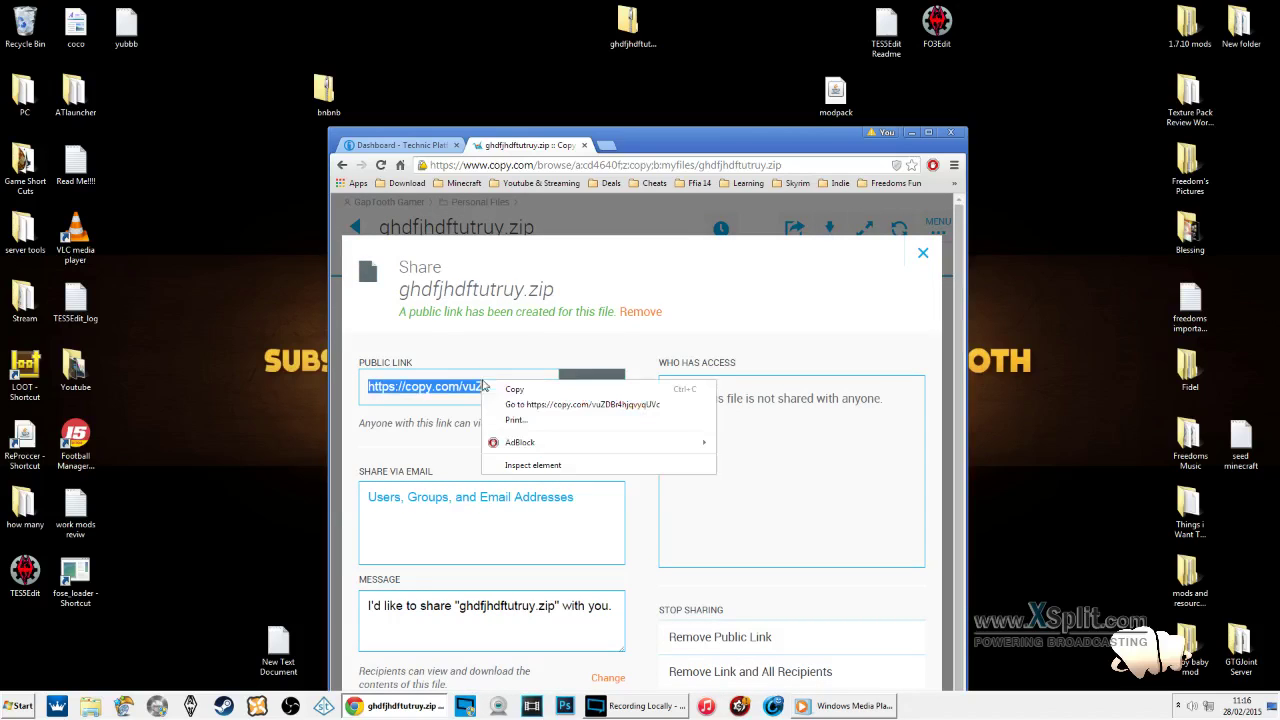
click(518, 388)
click(430, 146)
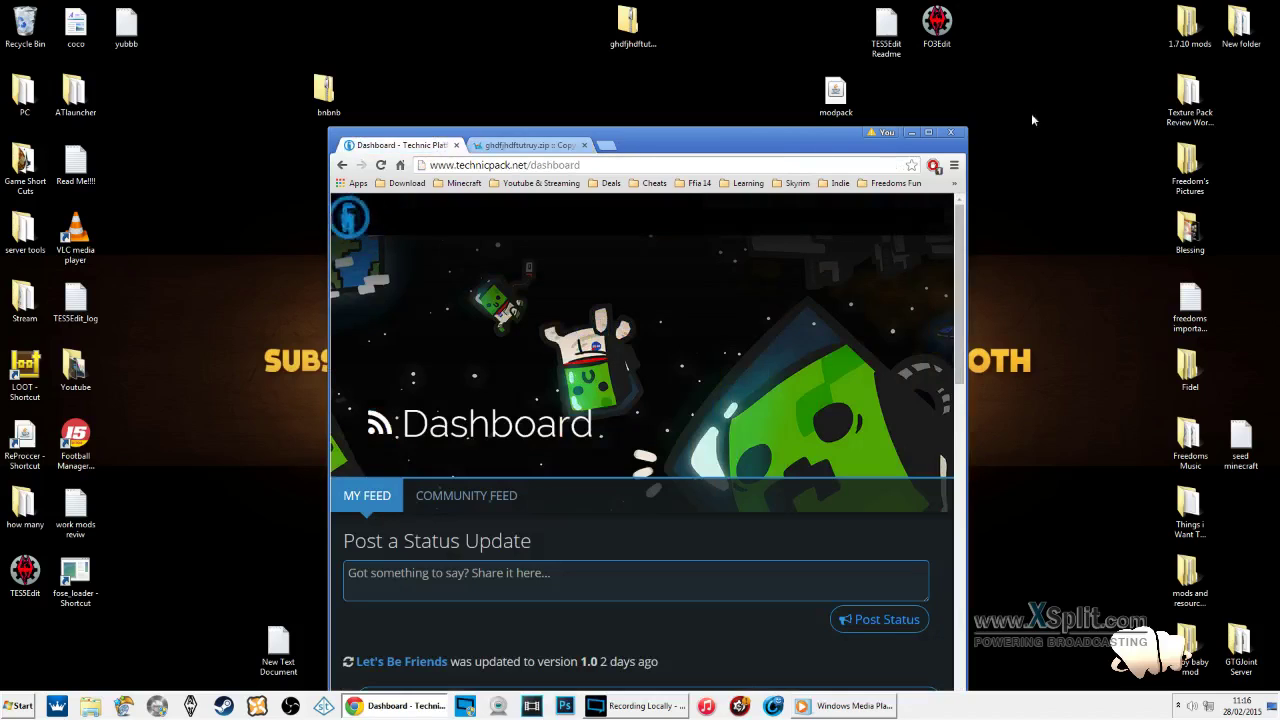
click(930, 133)
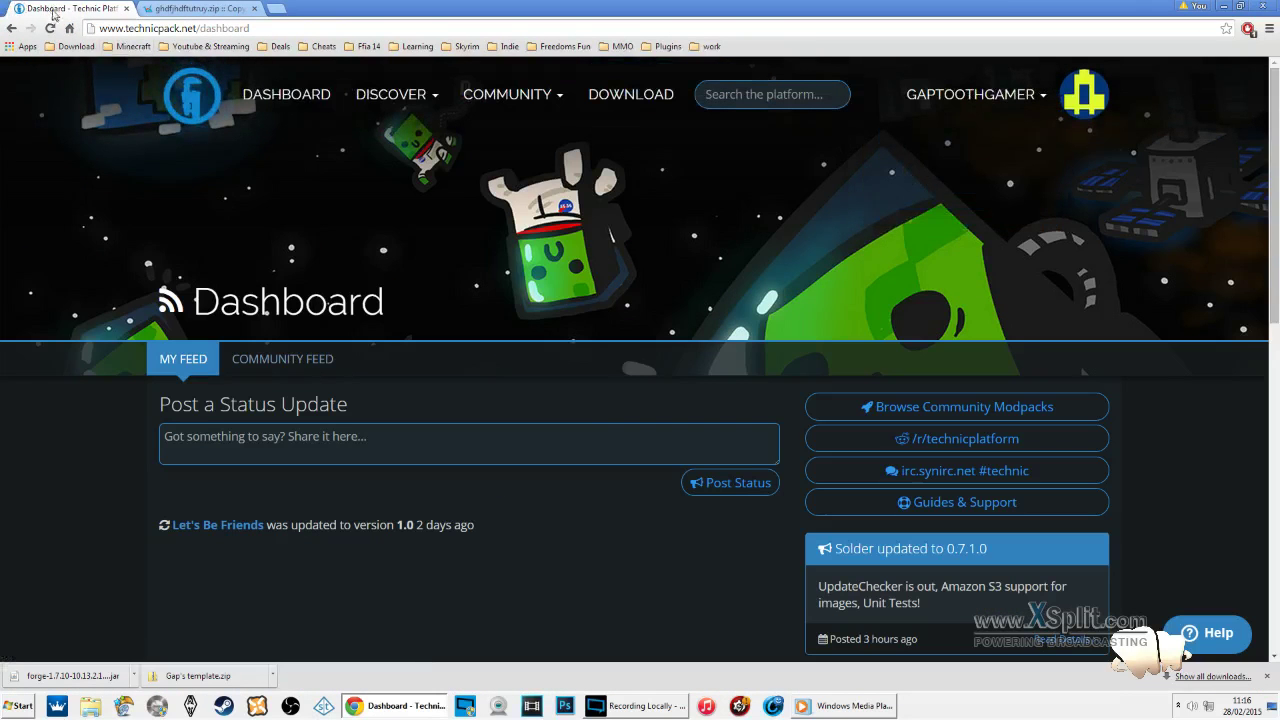
Step: Start a new modpack for Minecraft 1.7.10 with short description 'dgvdfgfgf'
mouse_move(1003, 92)
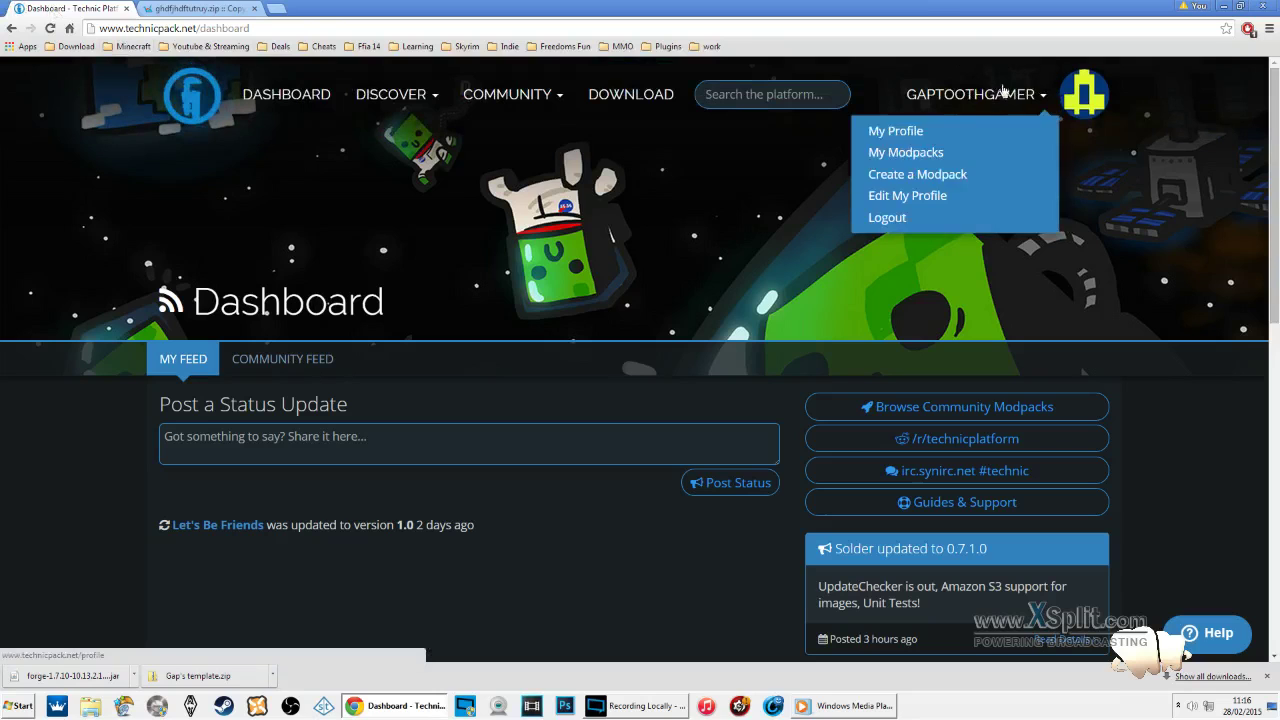
click(960, 175)
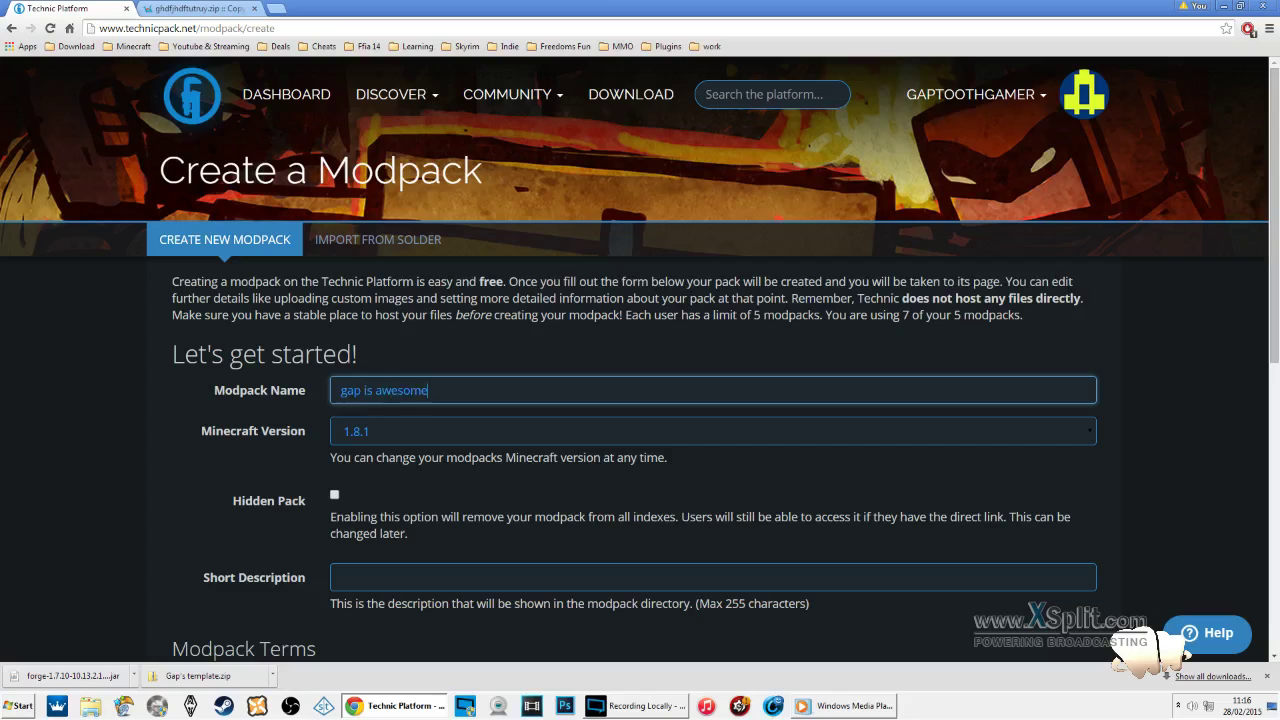
click(409, 430)
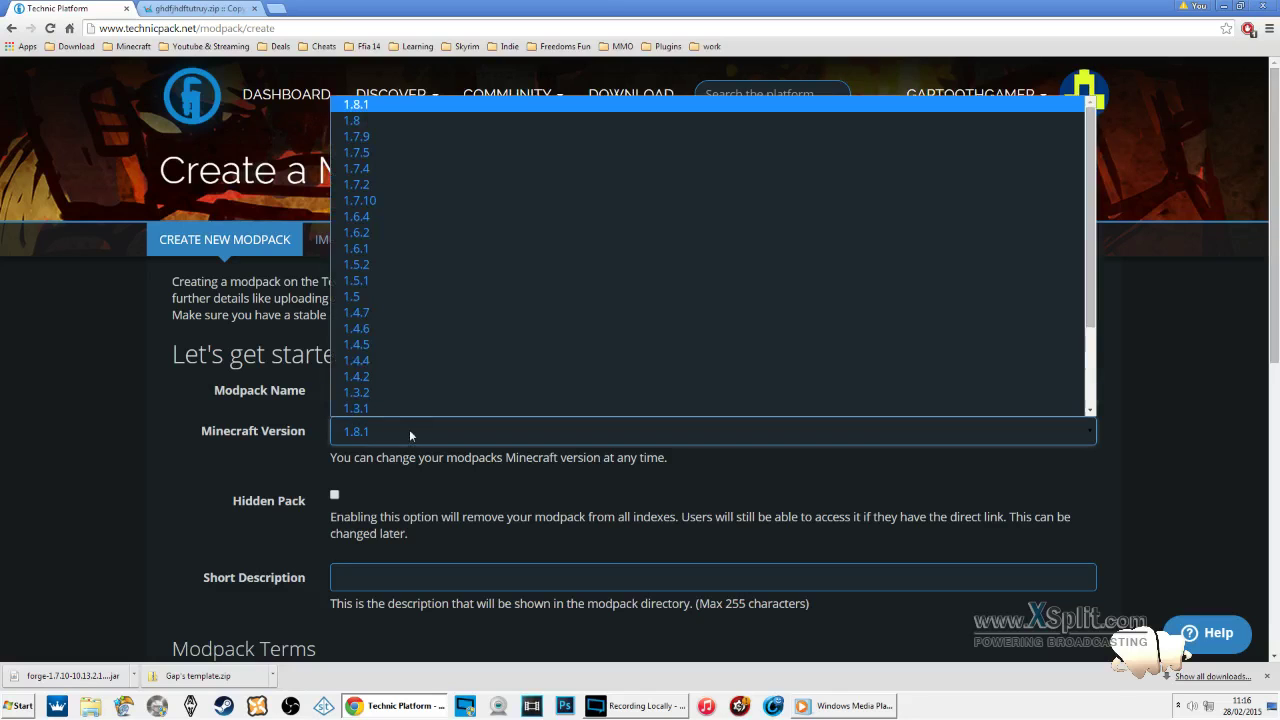
click(457, 200)
scroll(502, 508, down, 1)
click(502, 443)
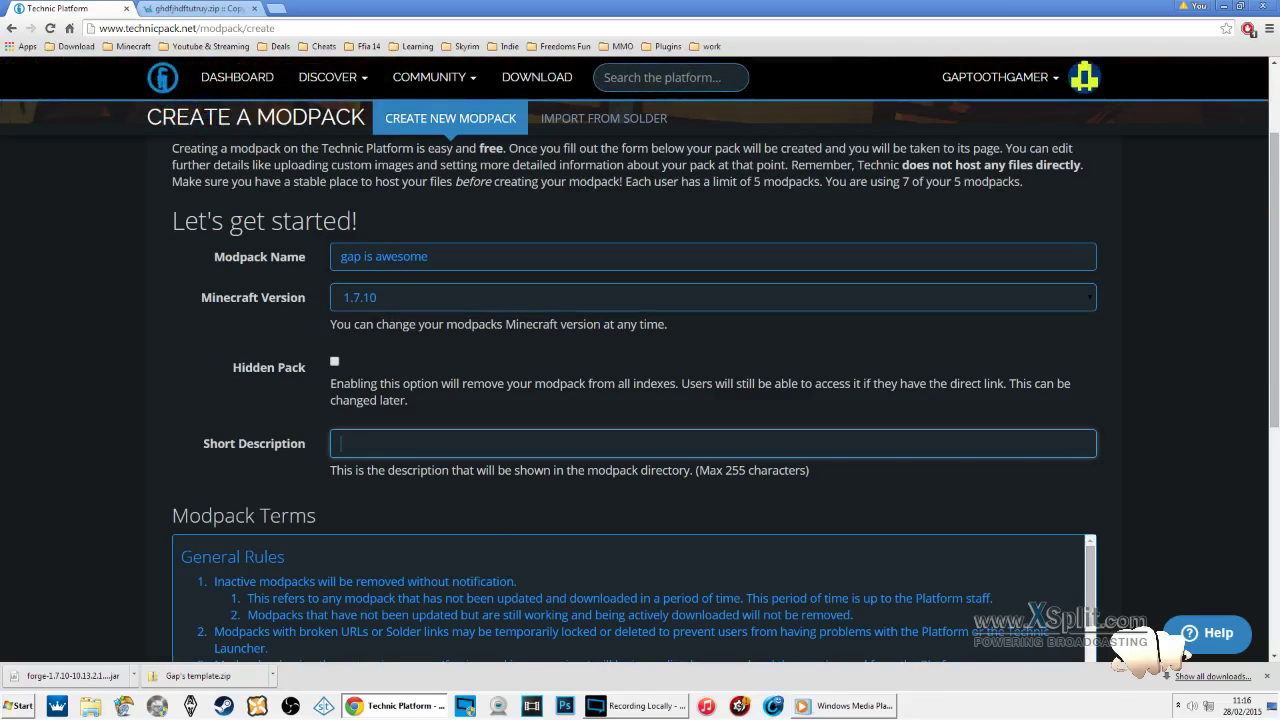
text(dgvdfgfgf)
Step: Accept the modpack terms and create the 'gap is awesome' modpack
scroll(308, 520, down, 5)
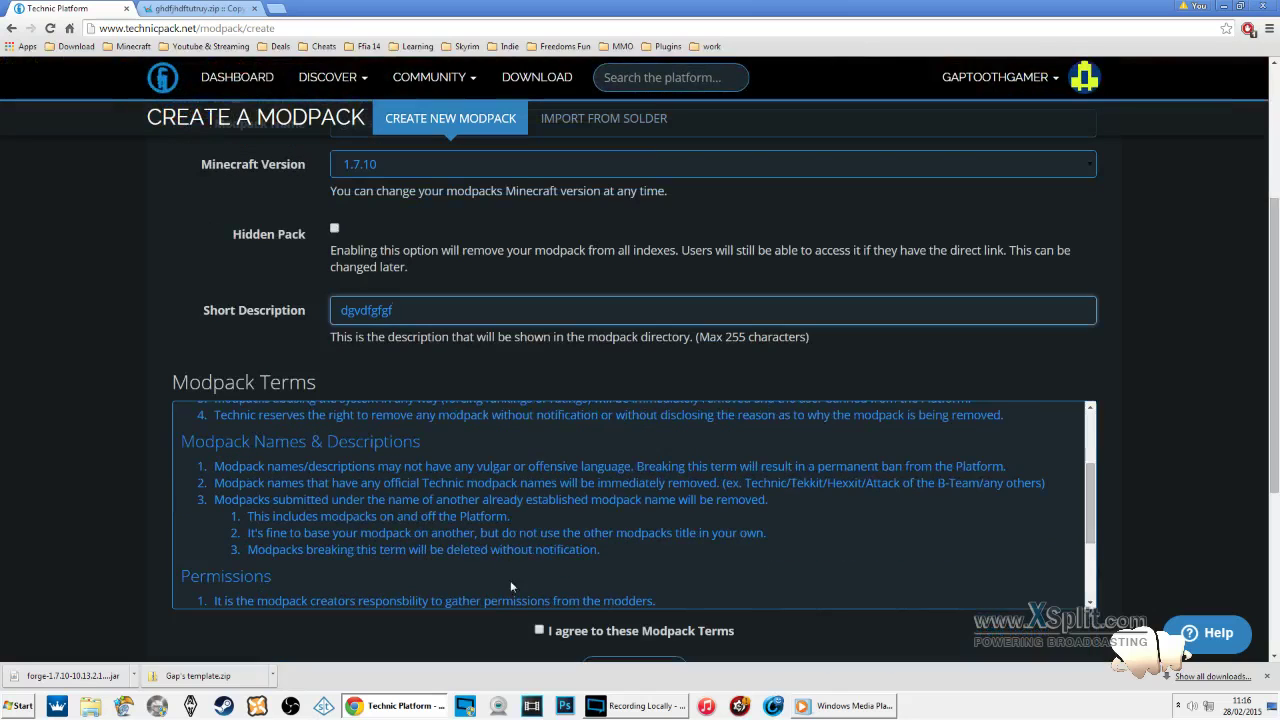
click(544, 631)
scroll(589, 629, down, 3)
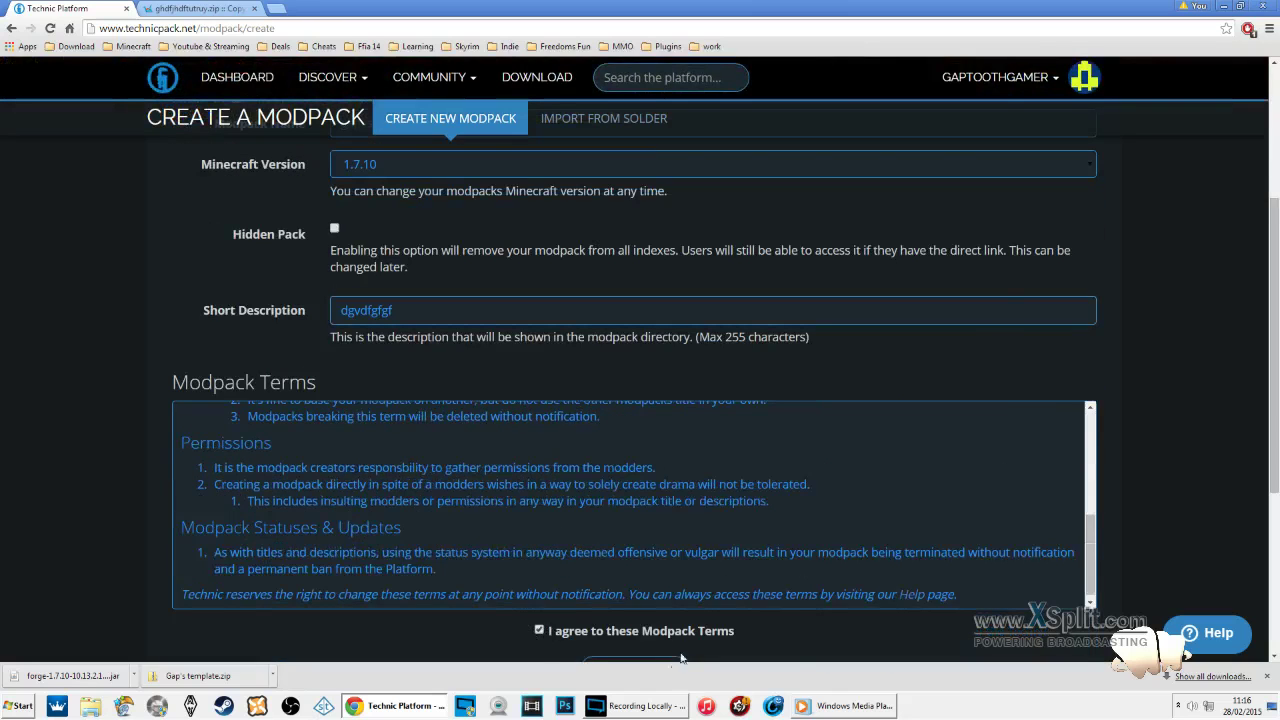
scroll(670, 638, down, 2)
click(640, 545)
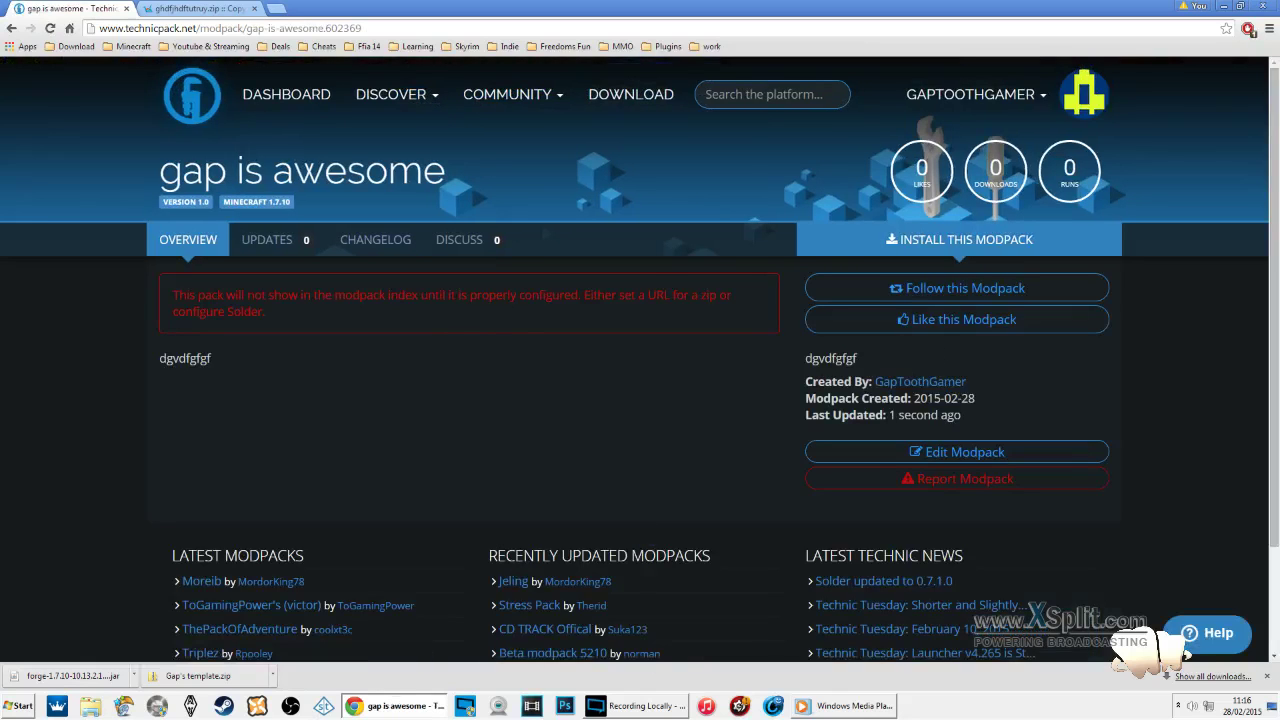
click(965, 452)
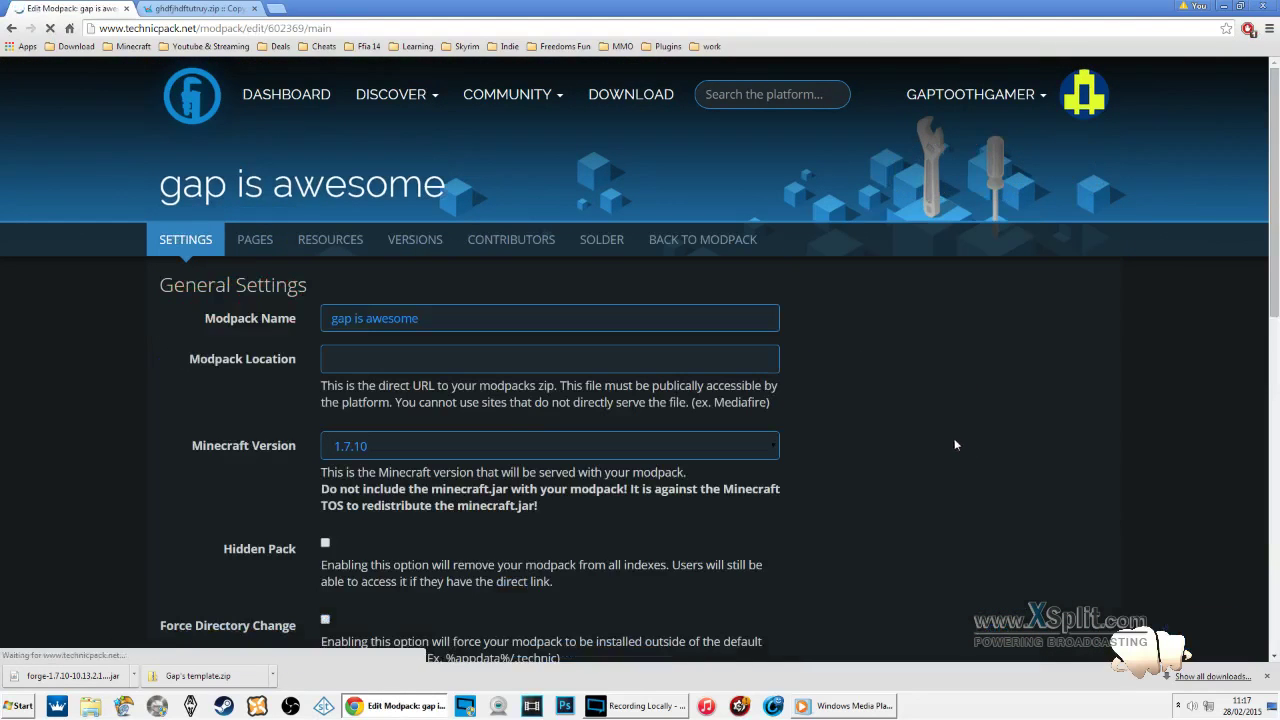
Step: Paste the Copy.com public link into the Modpack Location field
click(450, 359)
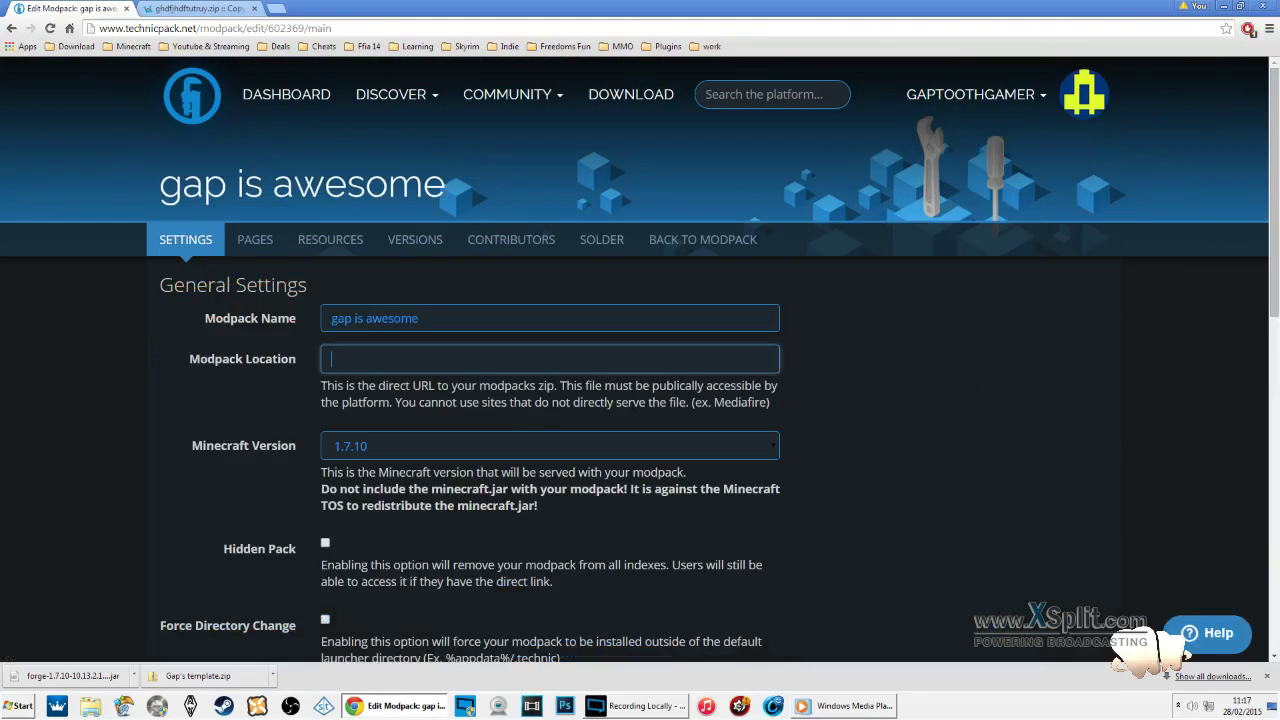
click(200, 8)
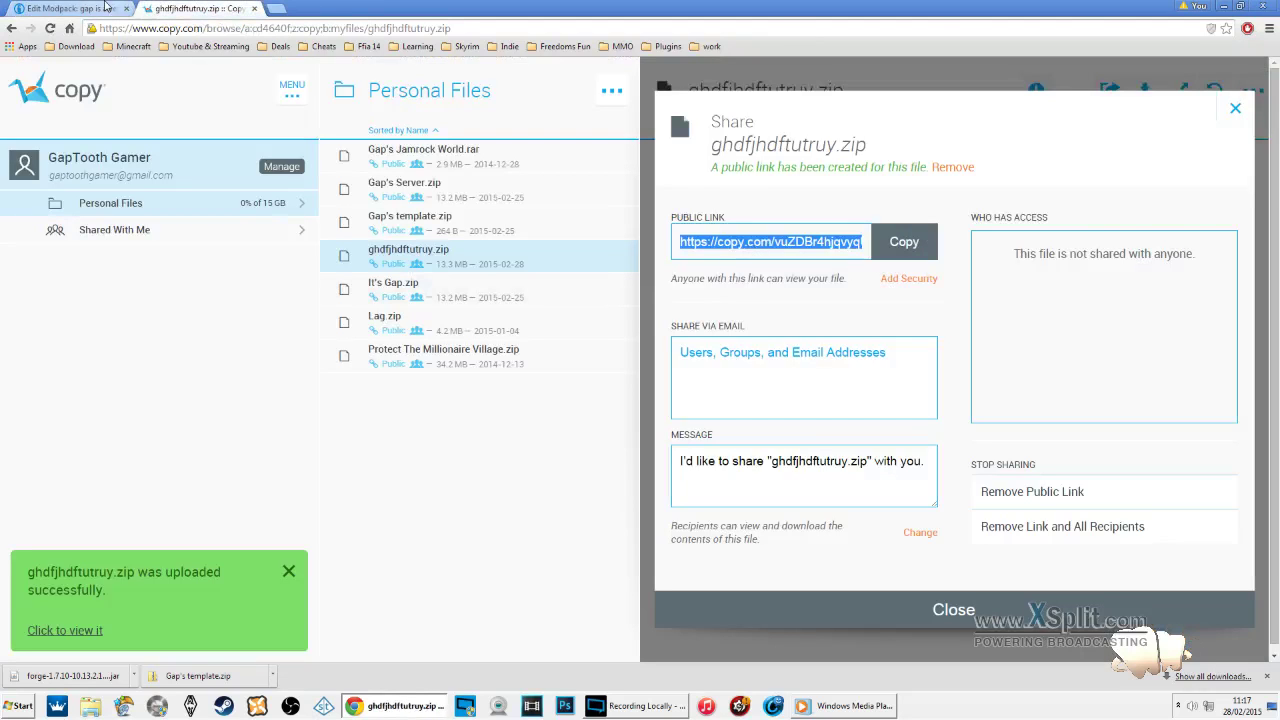
key(ctrl+c)
key(ctrl+shift+Tab)
key(ctrl+v)
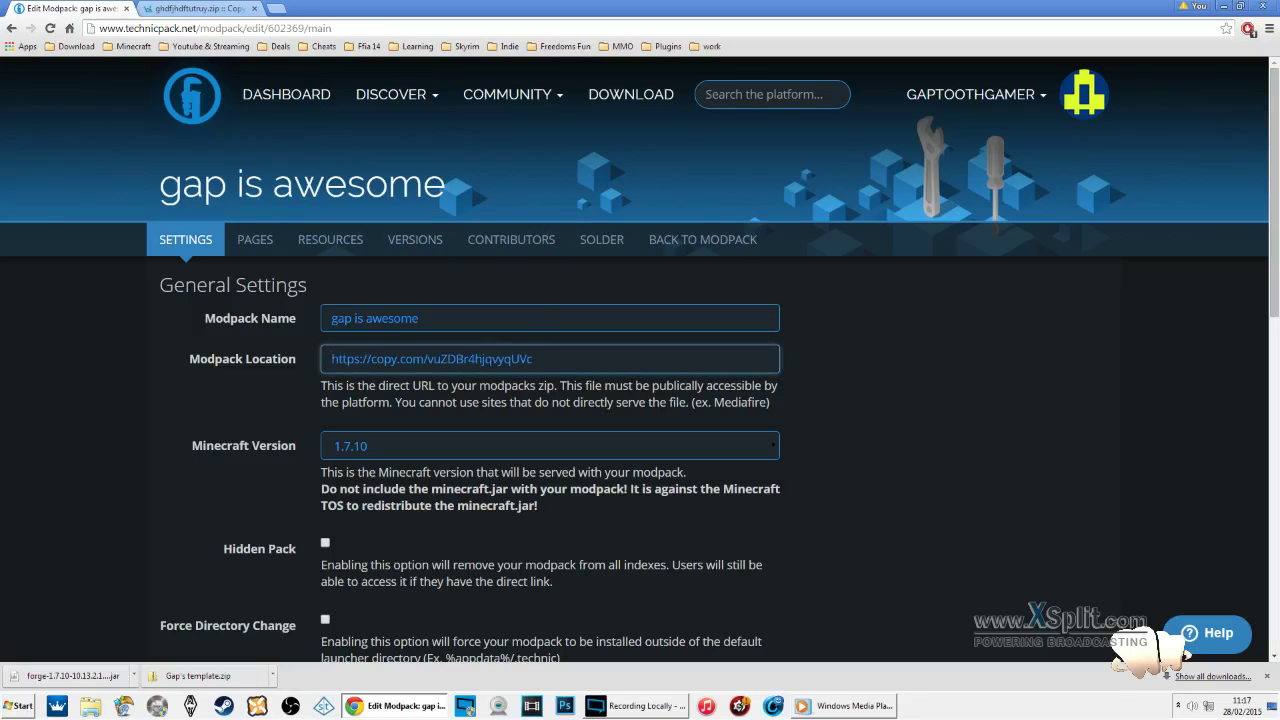
Step: Keep Minecraft version 1.7.10 and save the modpack settings with Update Modpack
click(418, 445)
click(465, 441)
scroll(723, 539, down, 5)
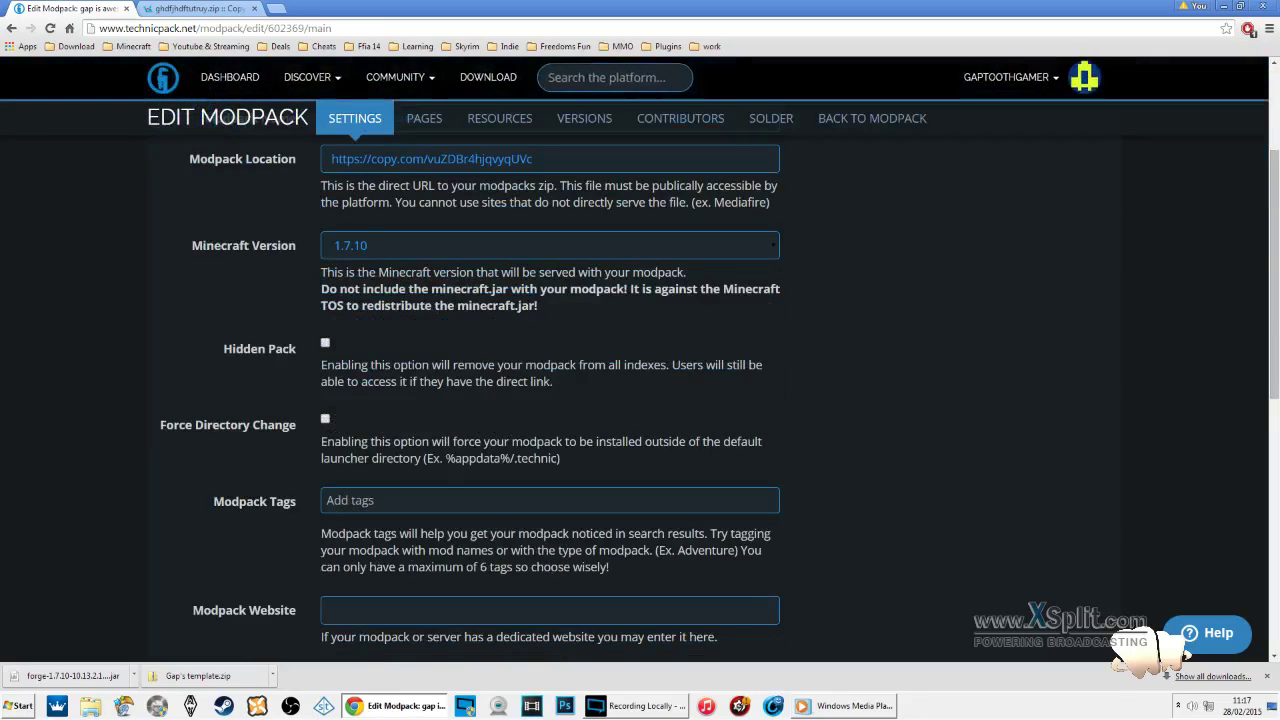
scroll(466, 532, down, 3)
scroll(843, 344, up, 5)
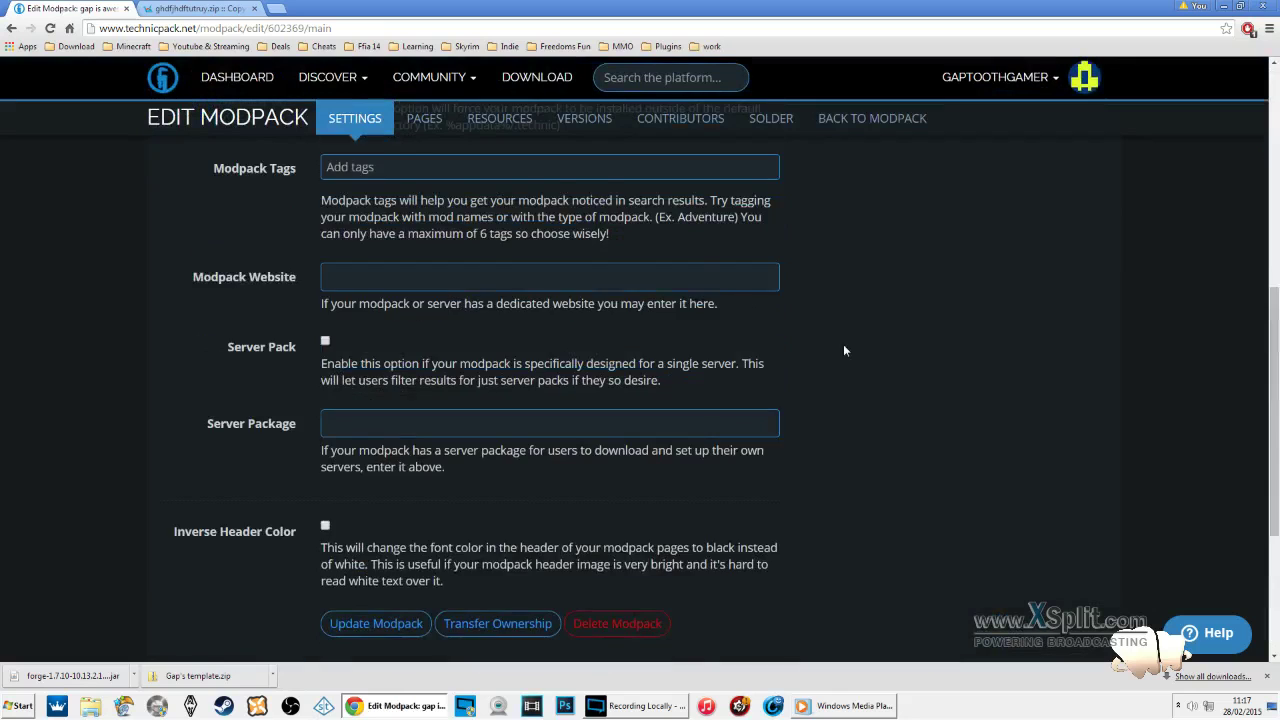
scroll(454, 363, up, 1)
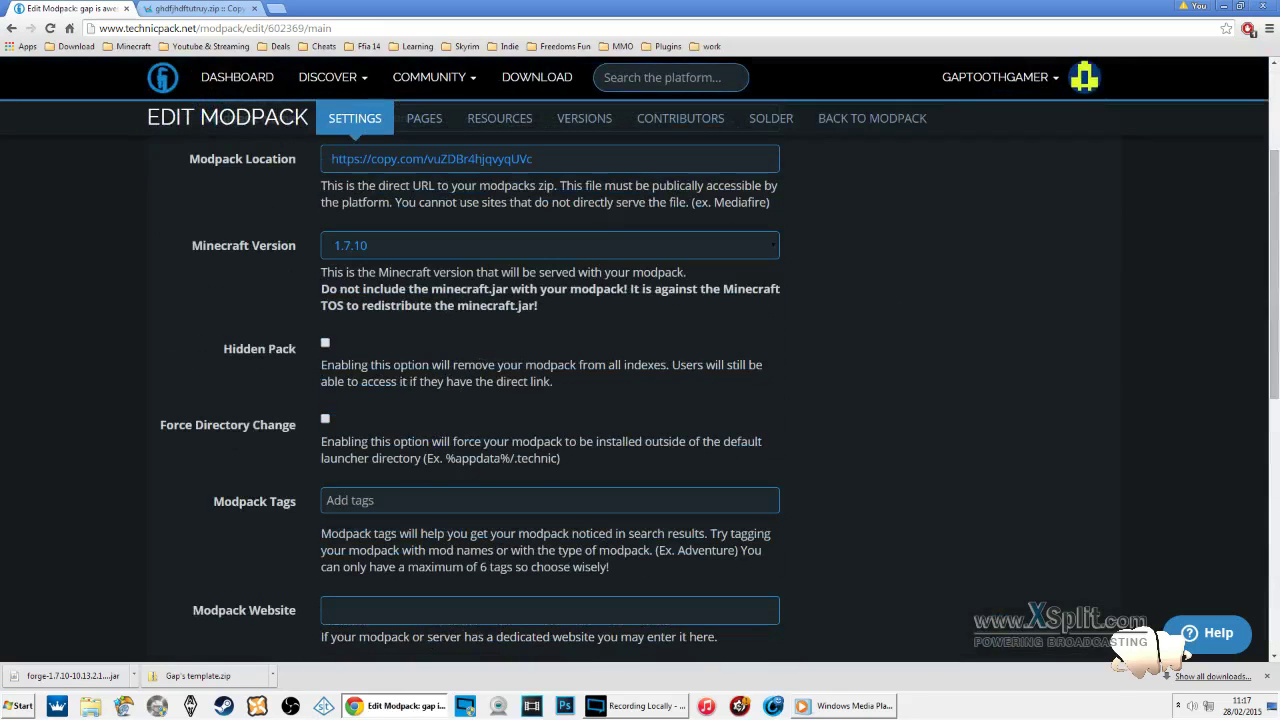
click(325, 344)
scroll(343, 330, down, 5)
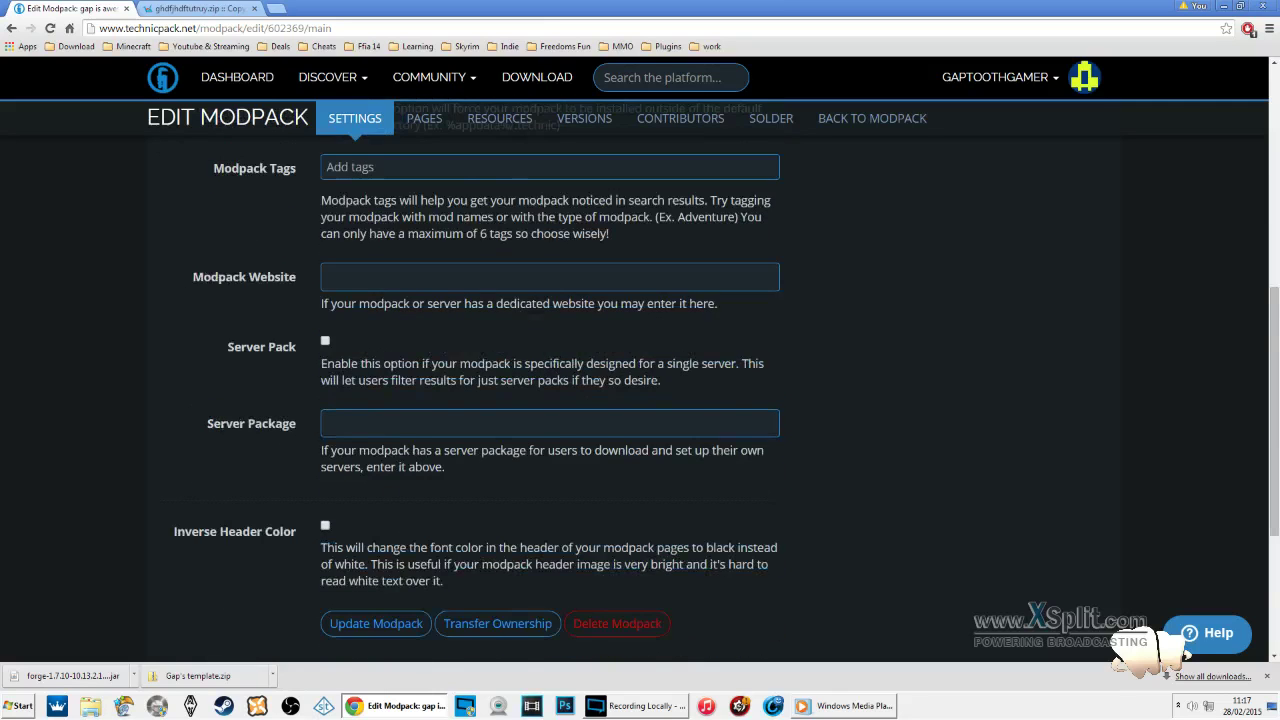
click(356, 489)
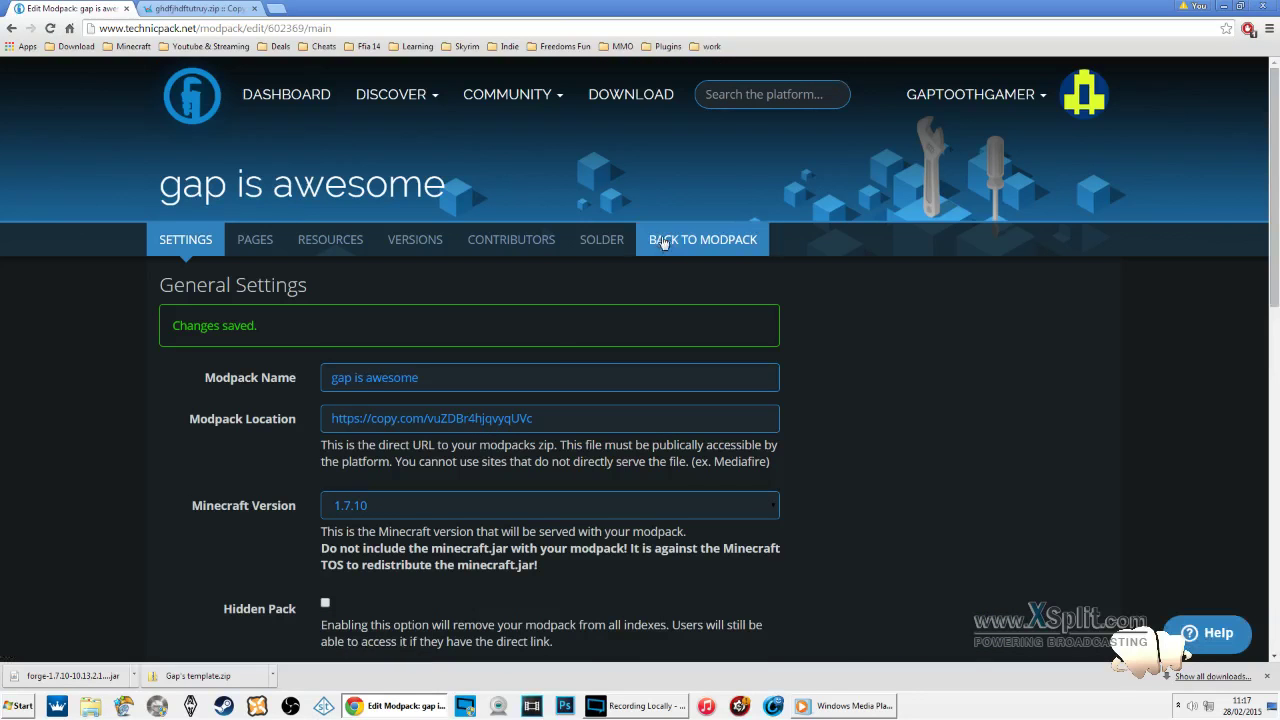
click(679, 240)
Step: Copy the gap is awesome modpack's platform URL and minimise the browser
mouse_move(950, 242)
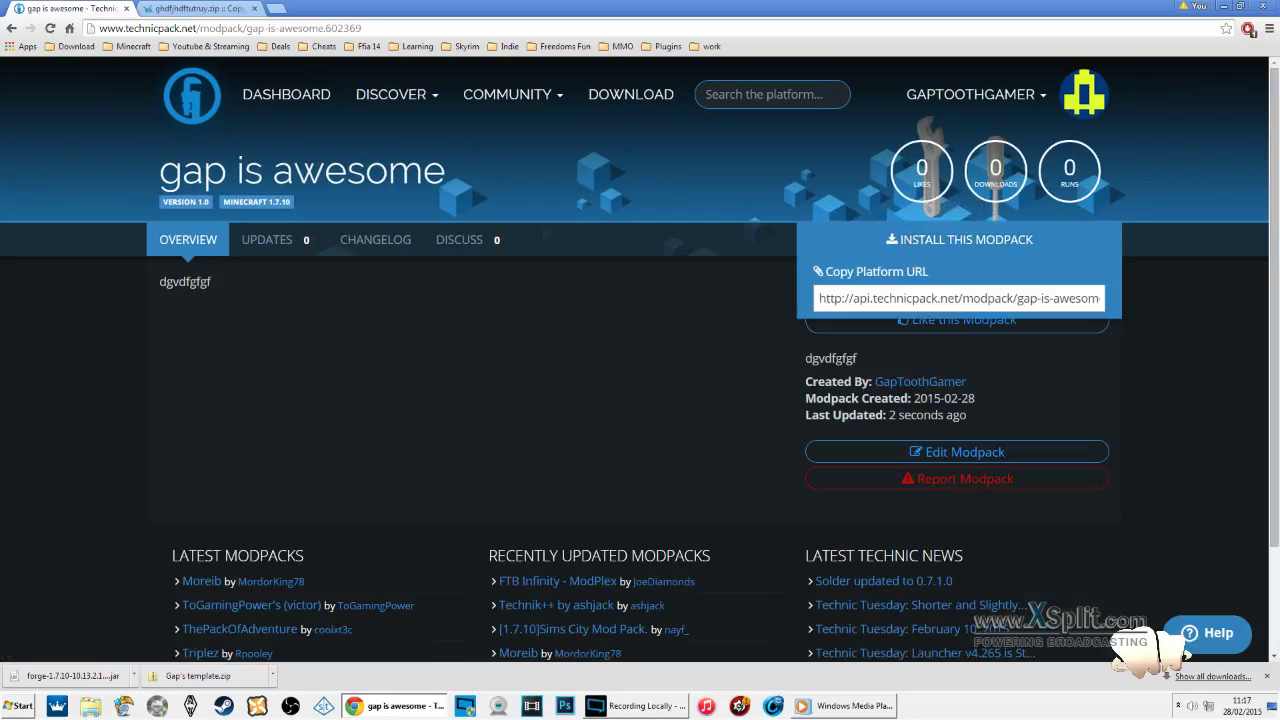
click(930, 300)
right_click(933, 295)
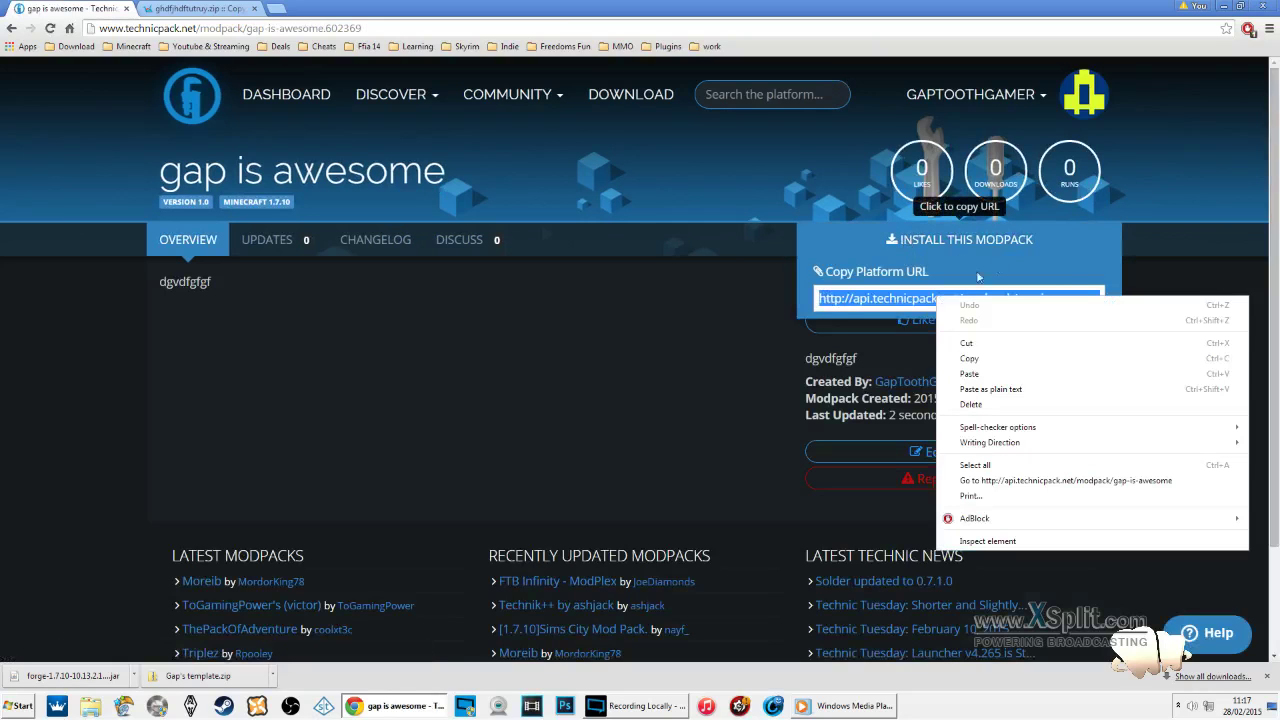
click(990, 358)
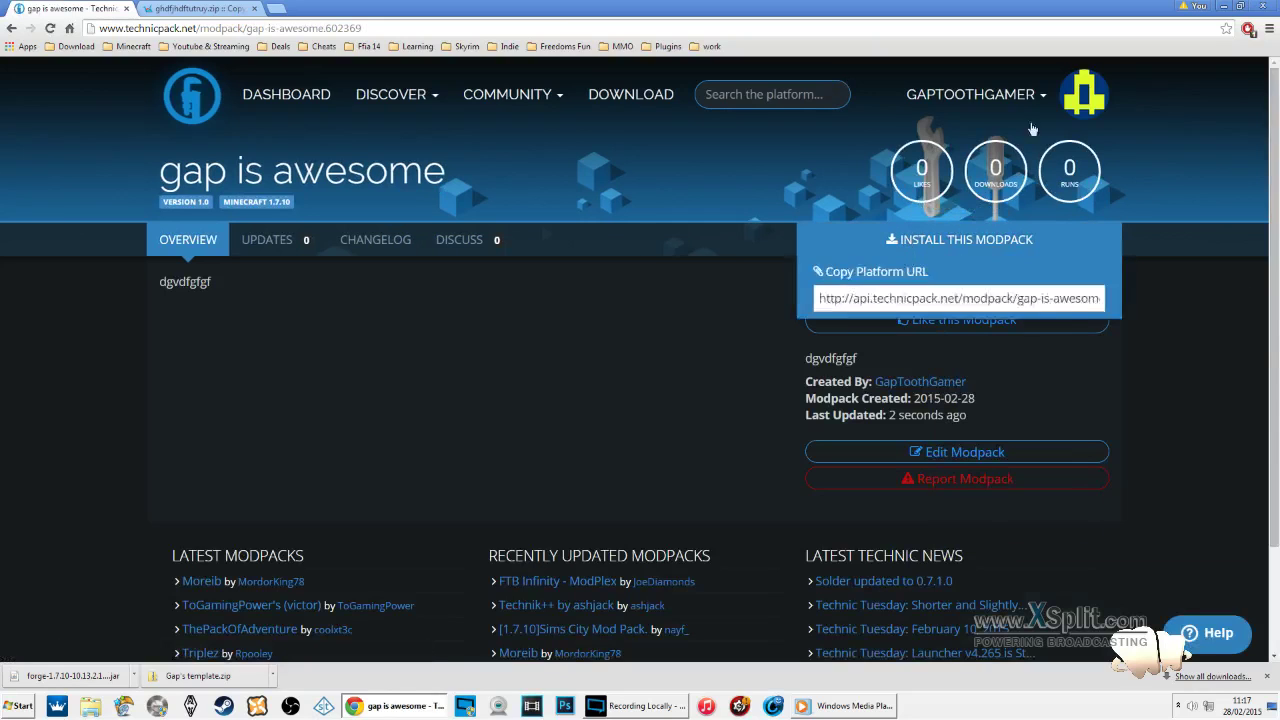
click(1224, 7)
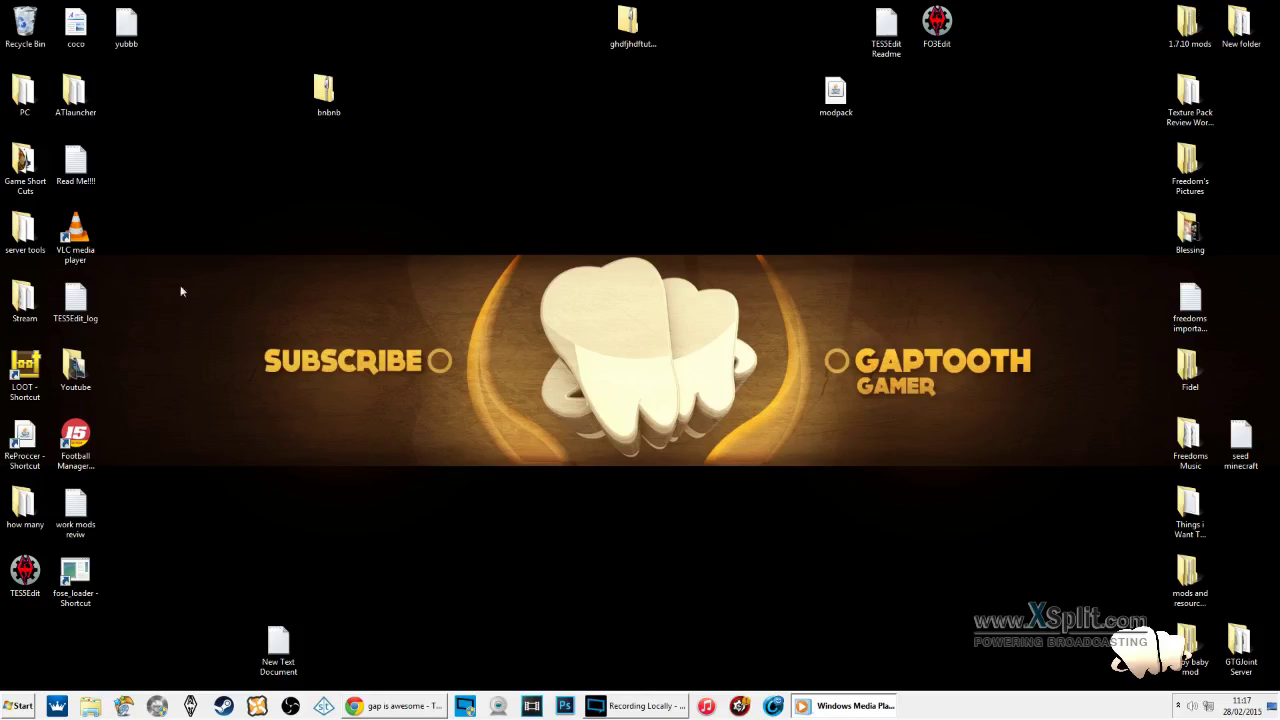
Step: Run TechnicLauncher from Downloads, accept the security warning, and close the Explorer window
double_click(22, 300)
click(526, 333)
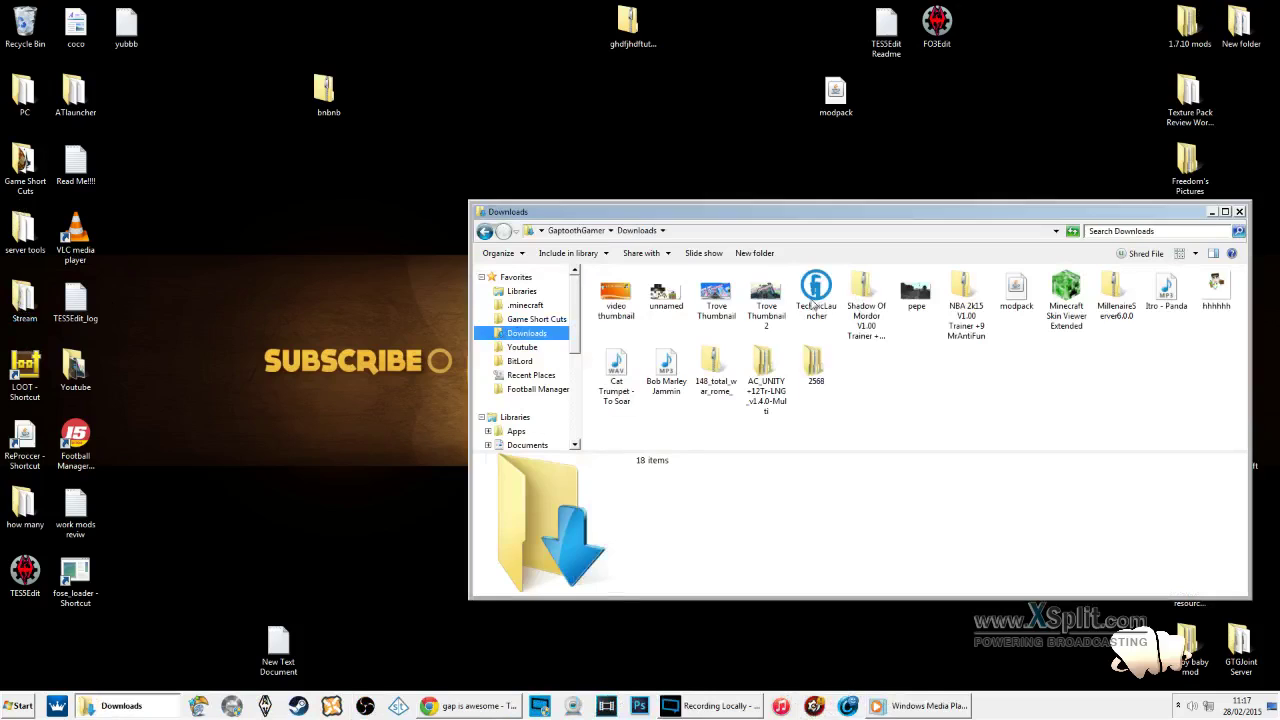
double_click(814, 304)
click(707, 361)
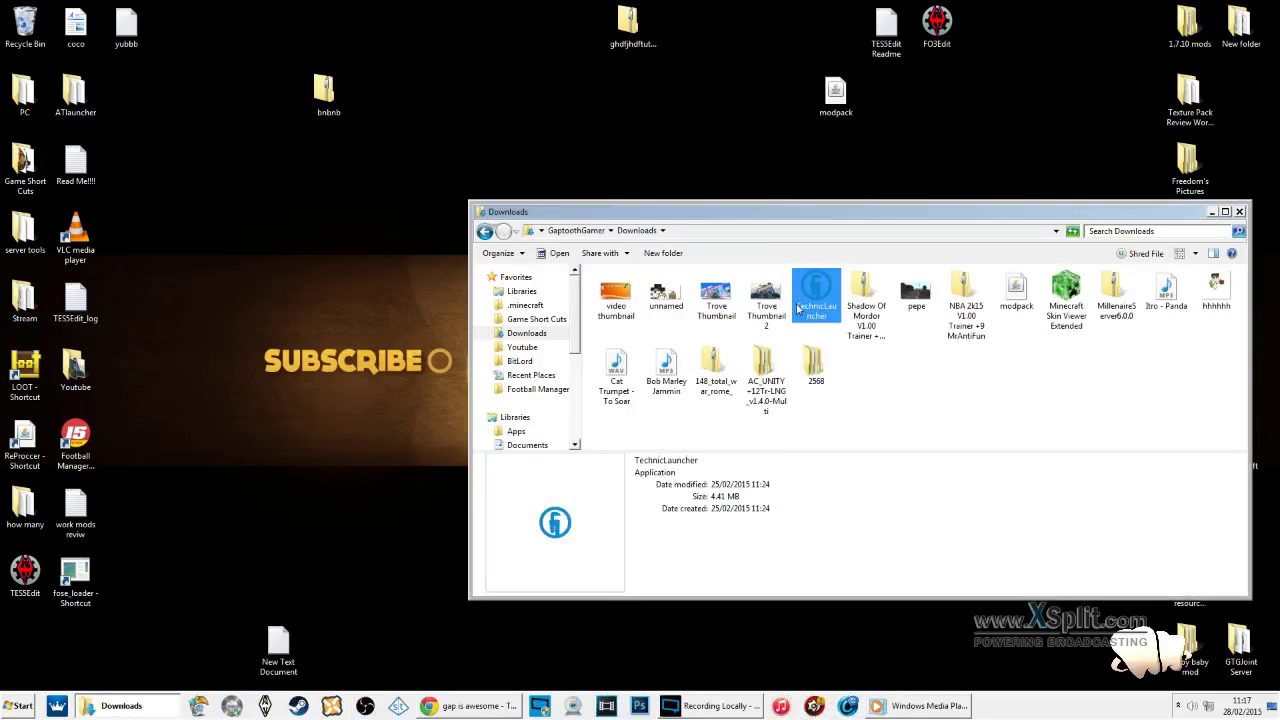
click(1240, 213)
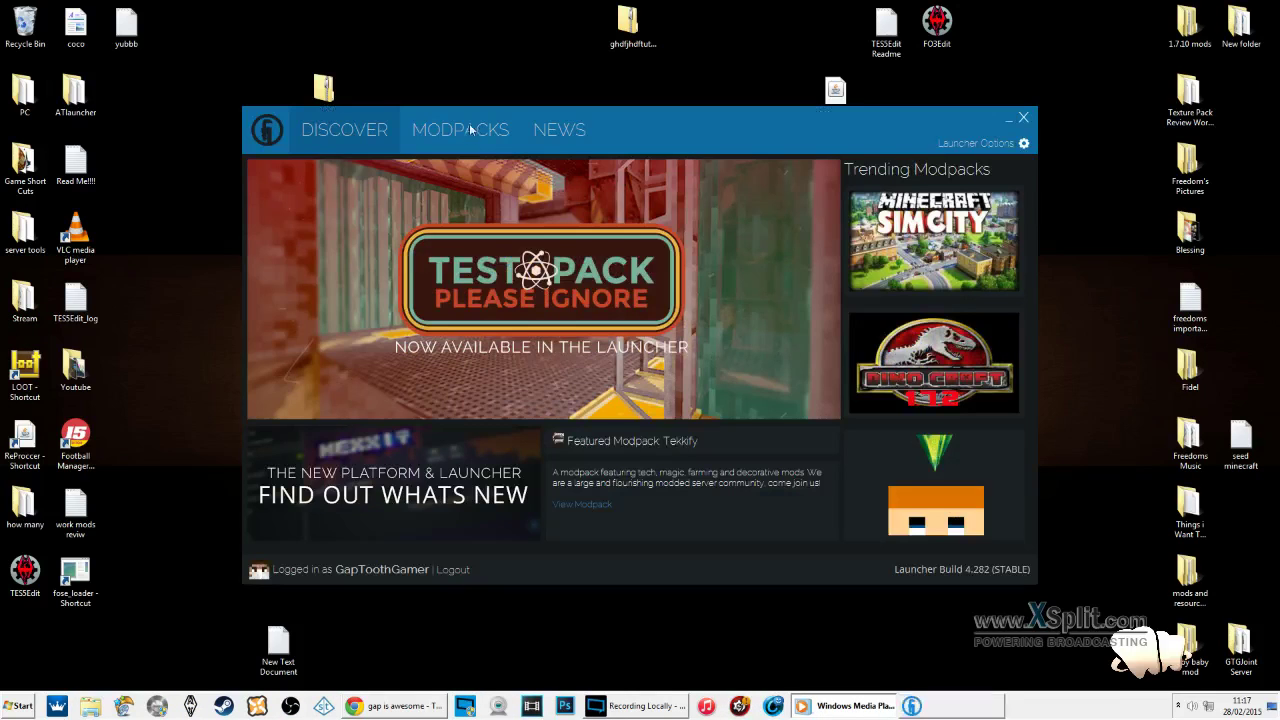
Step: Add the gap is awesome pack from its pasted platform URL, install it and launch Minecraft 1.7.10
click(469, 125)
key(ctrl+v)
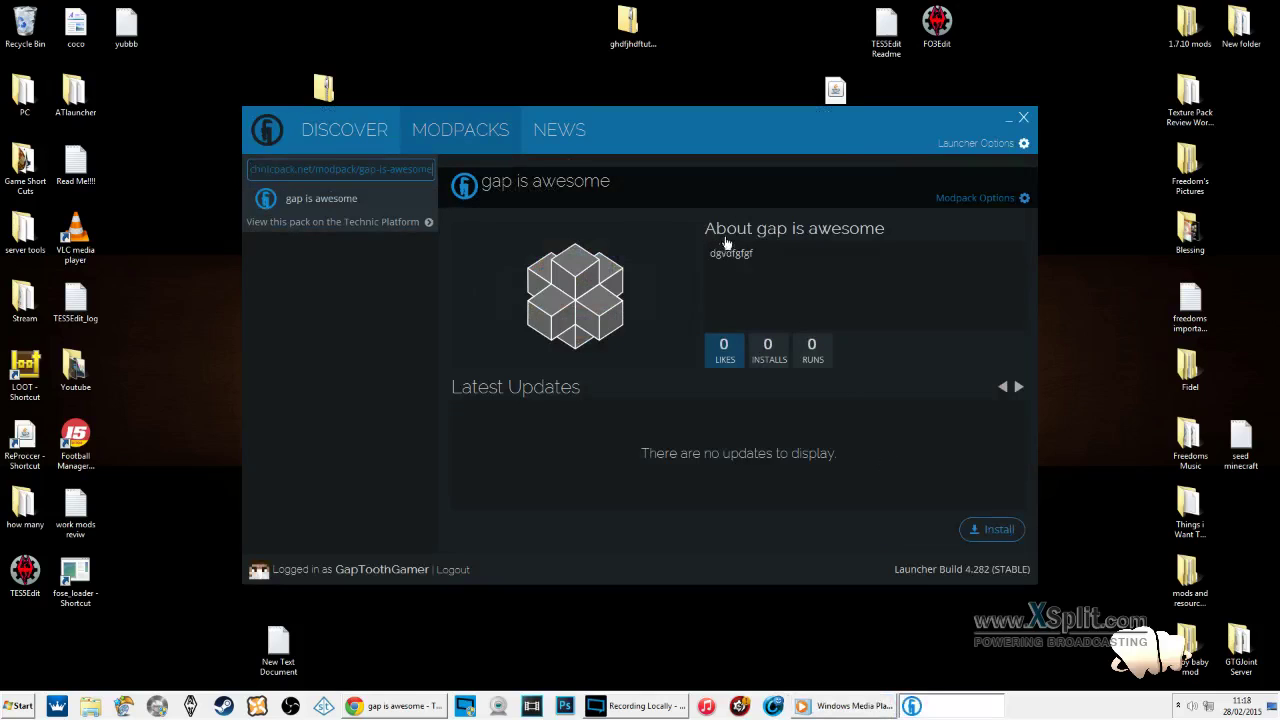
click(1000, 529)
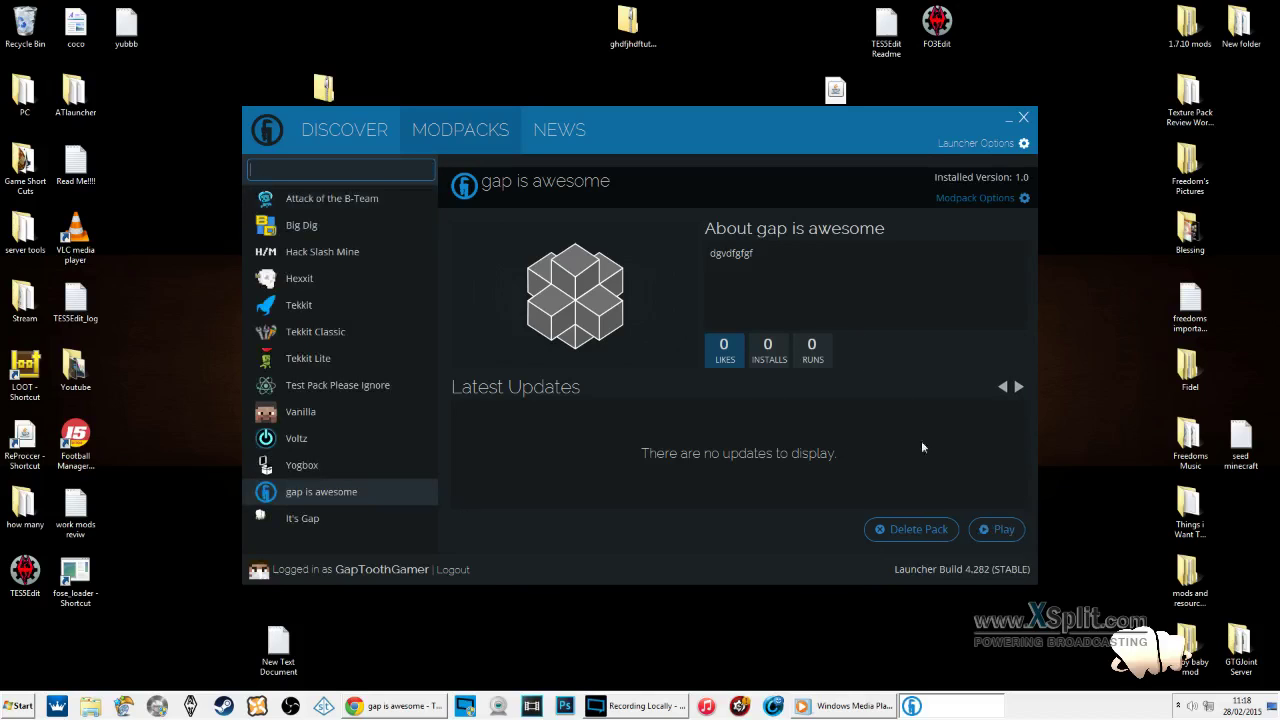
click(986, 529)
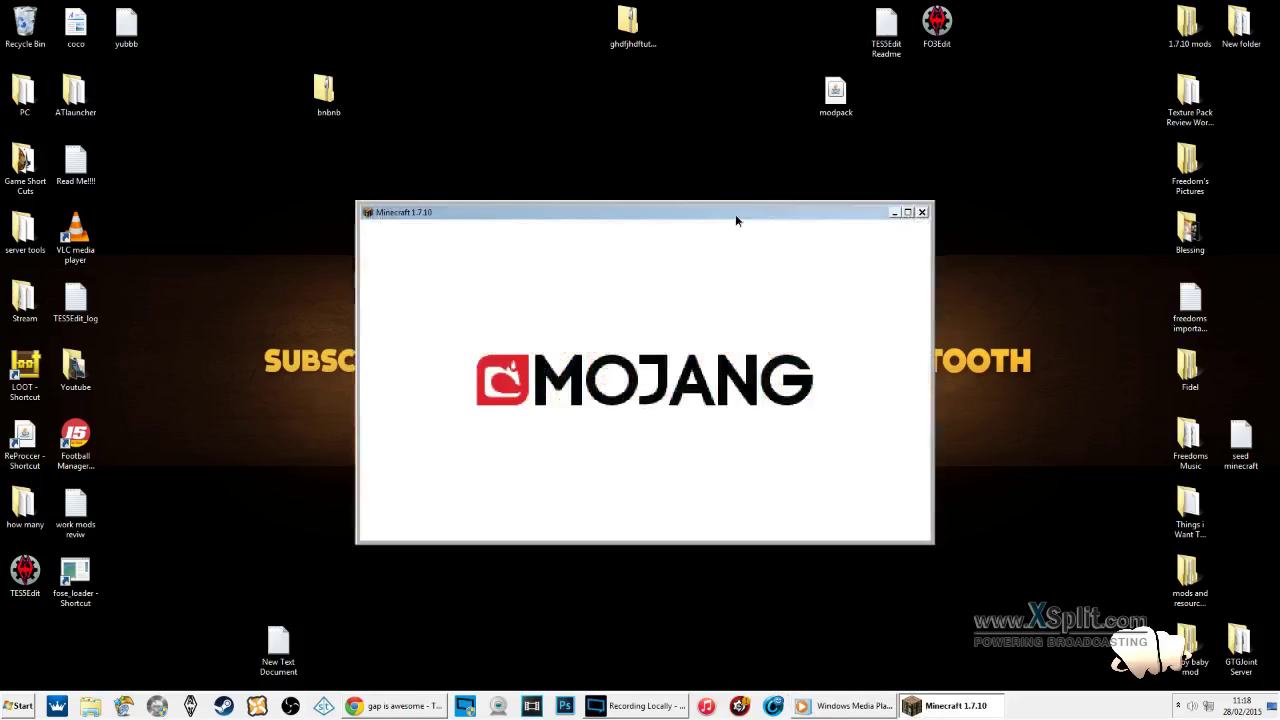
Step: Maximize the Minecraft window and go to the Singleplayer world selection
drag(737, 217, 760, 240)
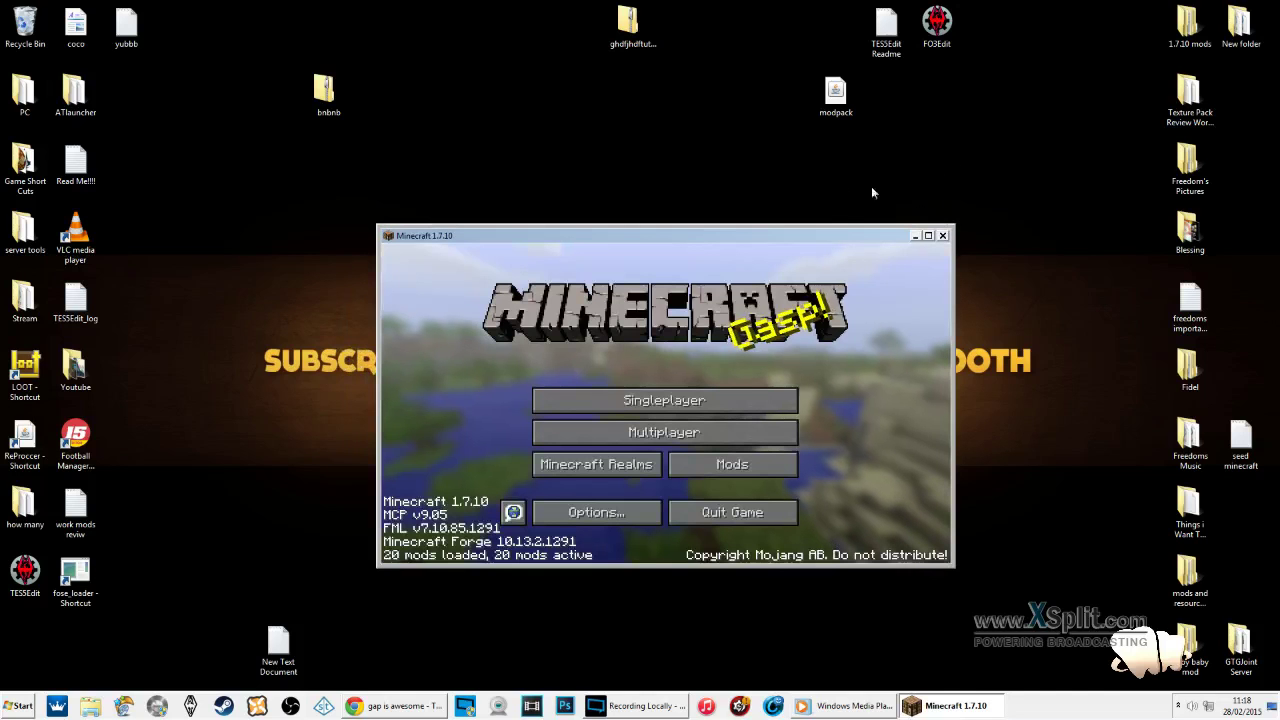
click(928, 236)
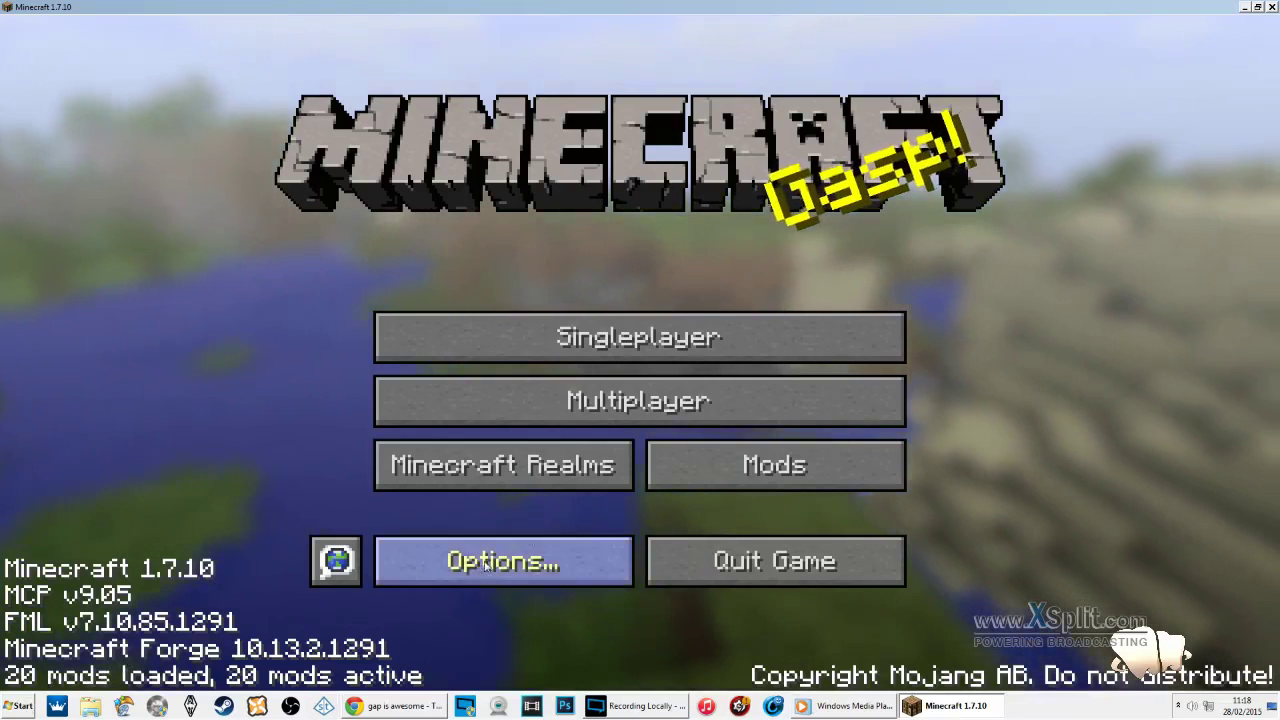
click(647, 346)
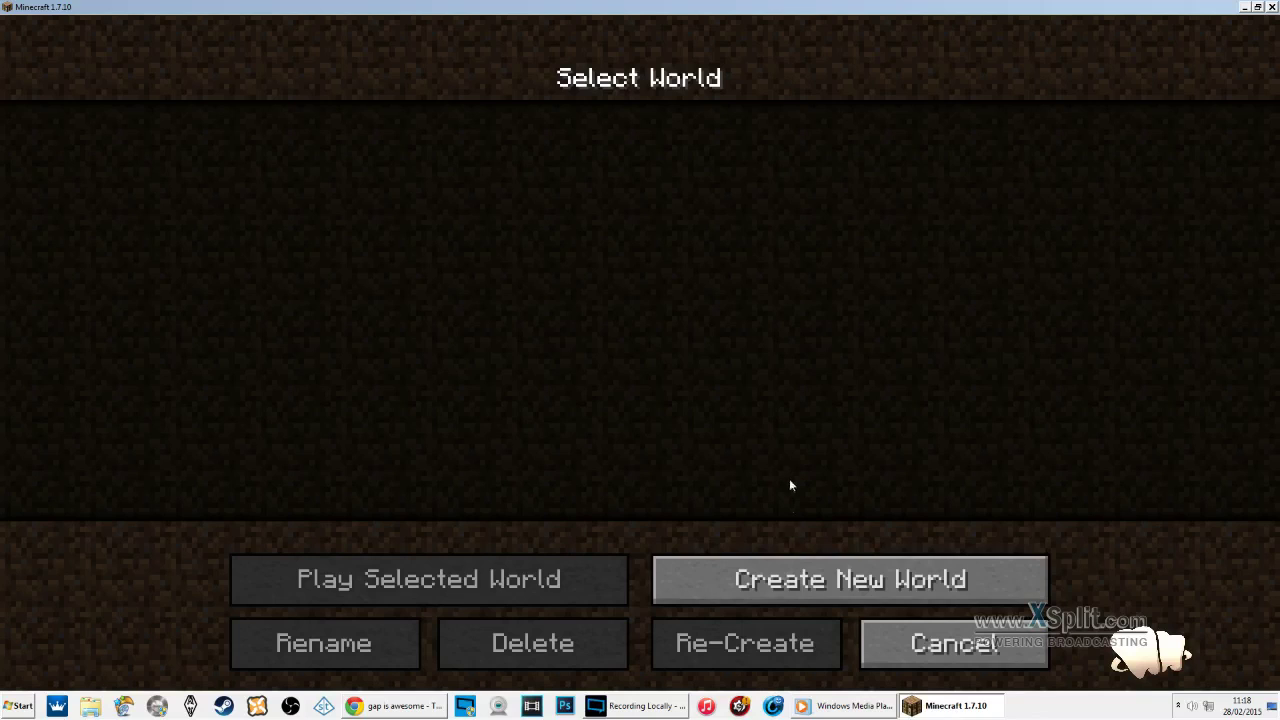
Step: Create a Creative-mode world named 'wererwerwerwe' and advance past the first Minecraft Comes Alive setup page
click(795, 580)
text(wererwerwerwe)
click(697, 334)
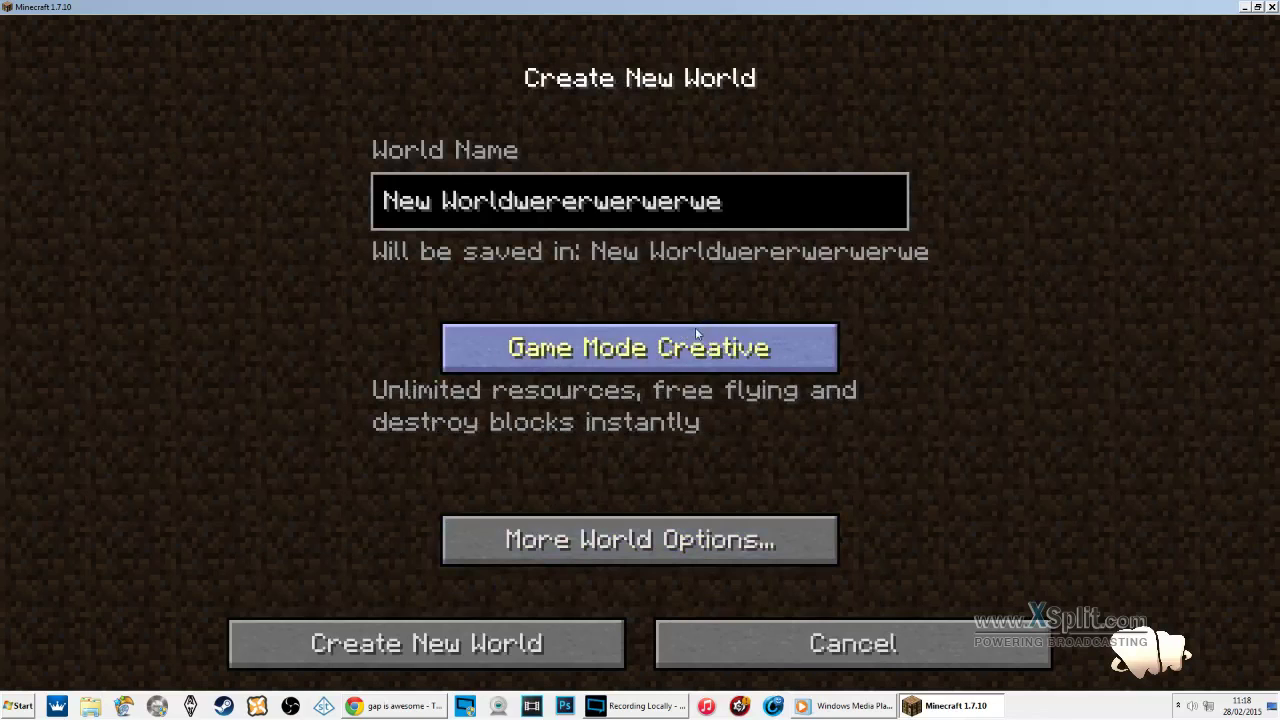
click(460, 632)
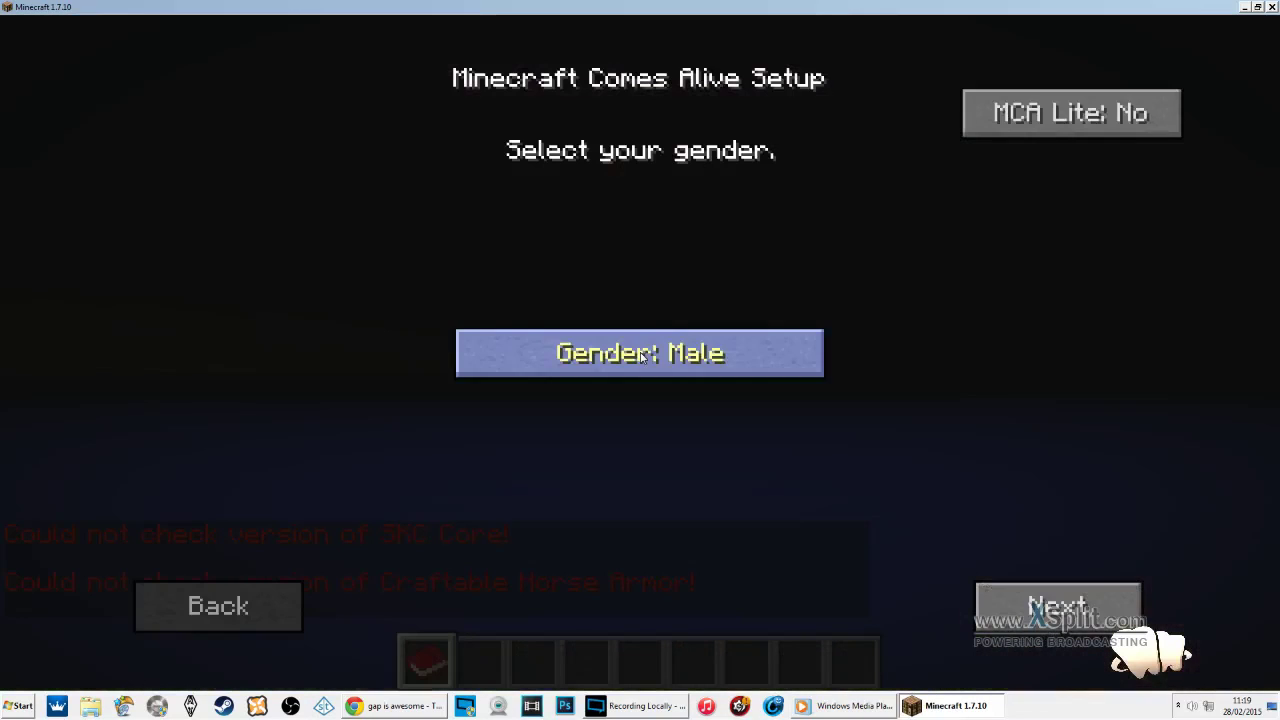
click(1120, 600)
Step: Finish the Minecraft Comes Alive setup and spawn a male villager with the Spawn Male Villager egg
click(1058, 607)
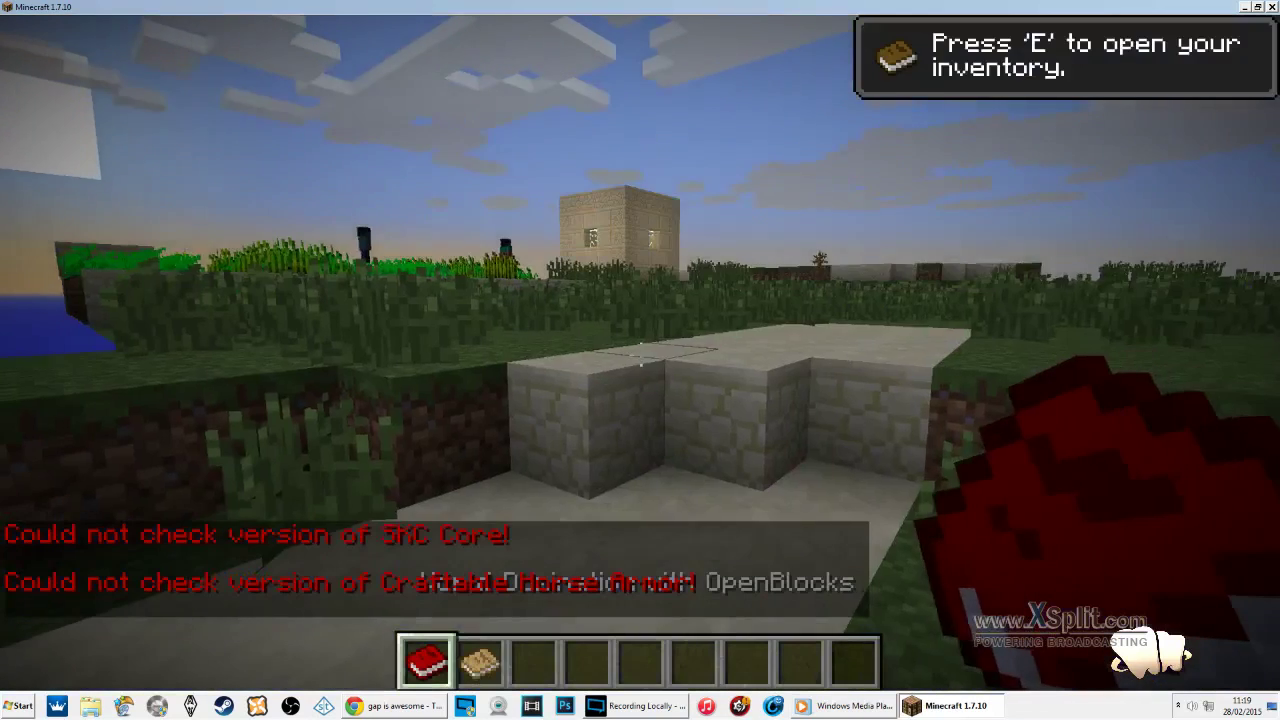
key(e)
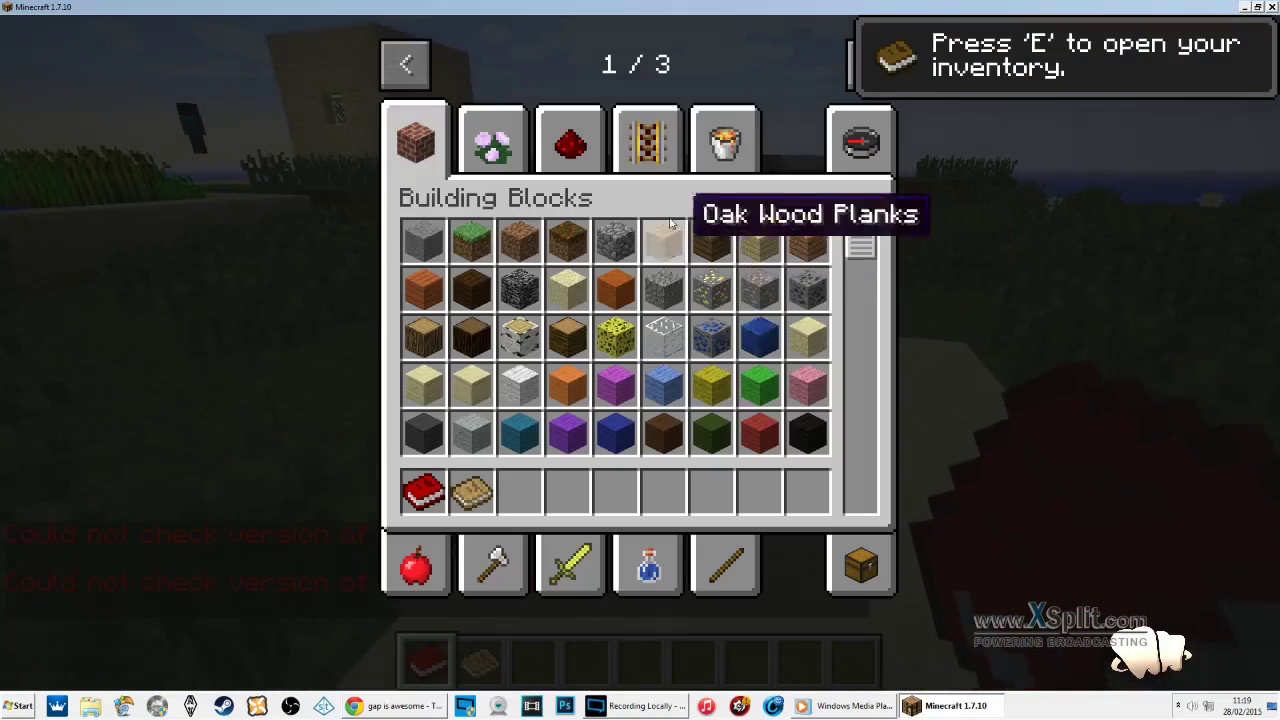
click(646, 140)
click(852, 136)
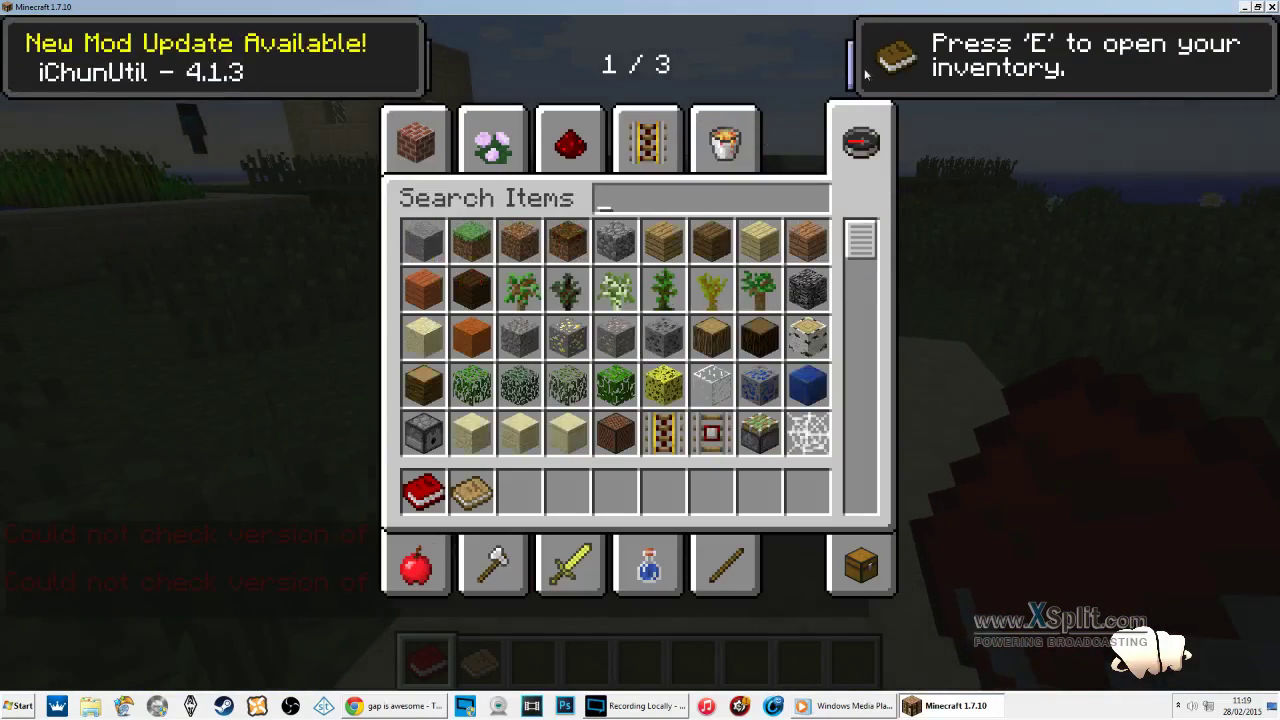
click(851, 65)
click(648, 140)
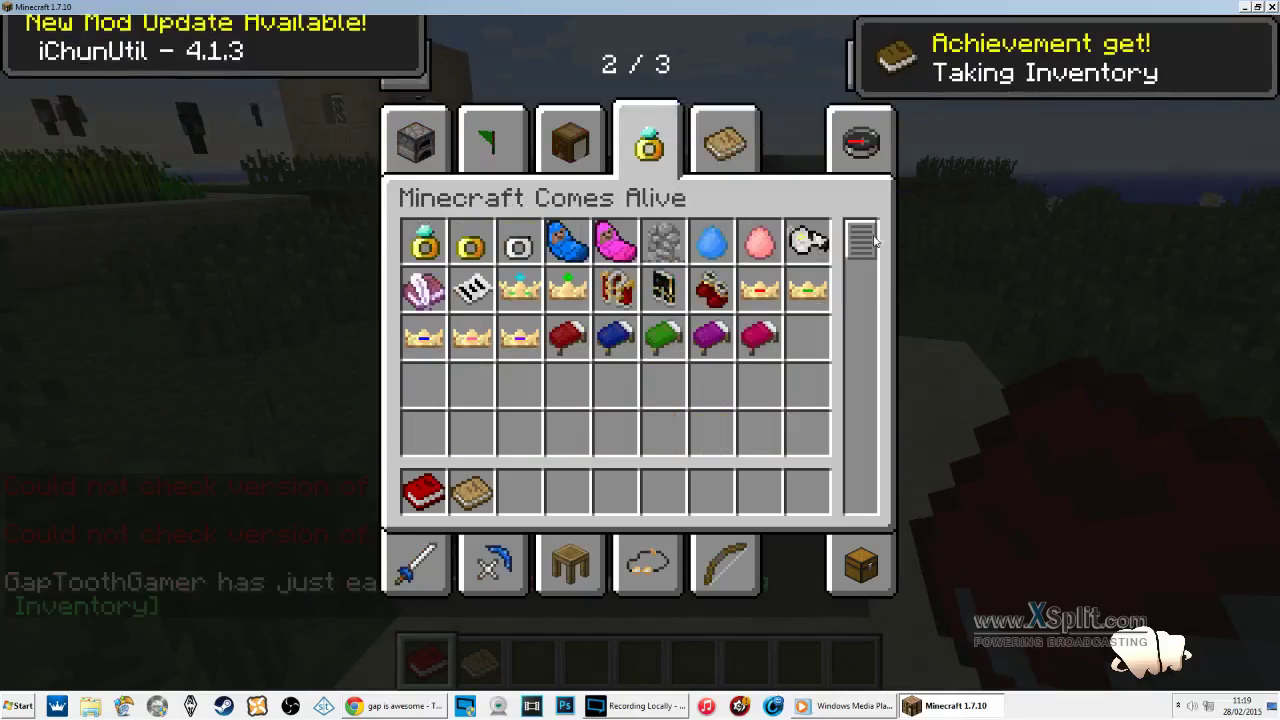
click(711, 242)
click(654, 493)
key(e)
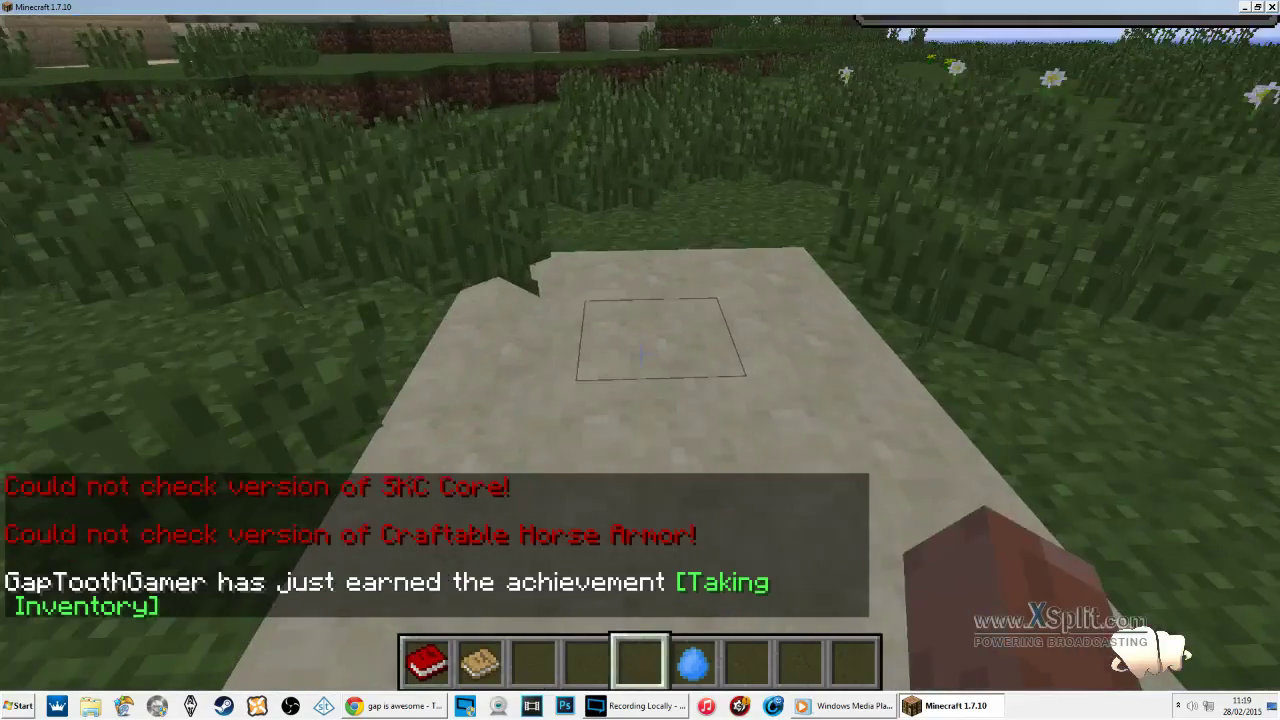
key(6)
right_click(640, 354)
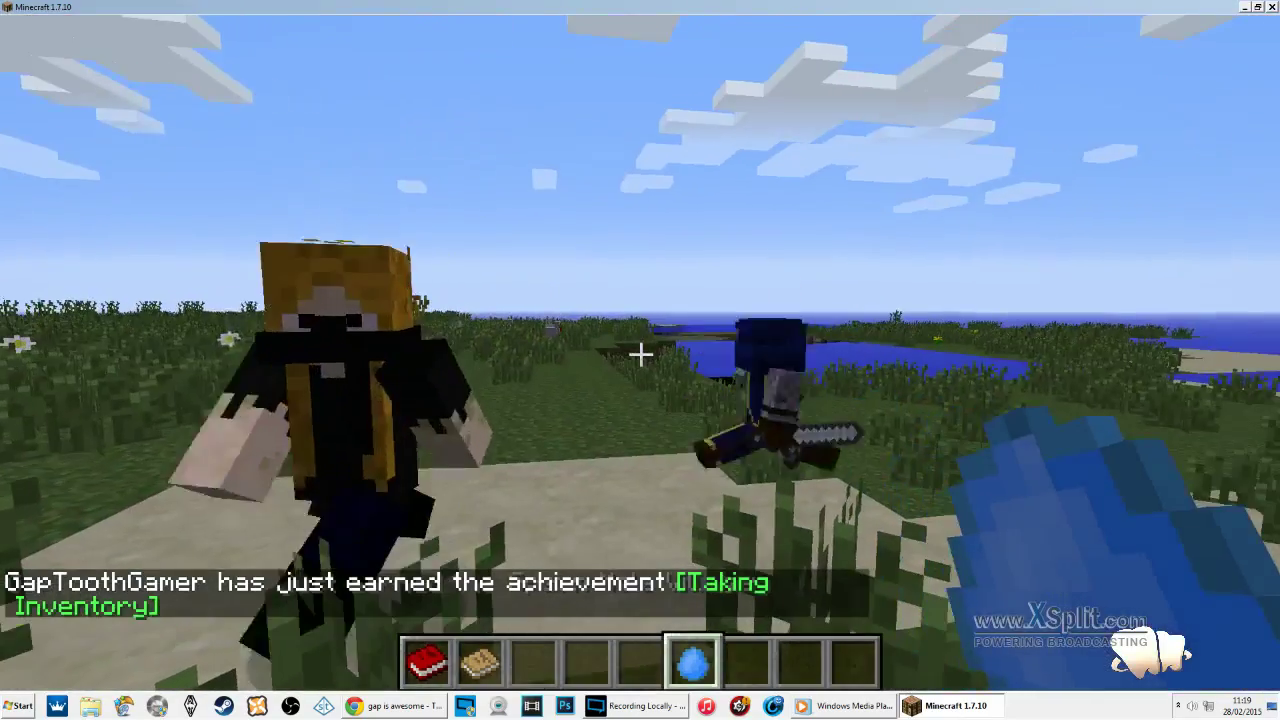
Step: Put the OpenBlocks Hang Glider in hotbar slot 3, equip it and glide
key(e)
click(488, 140)
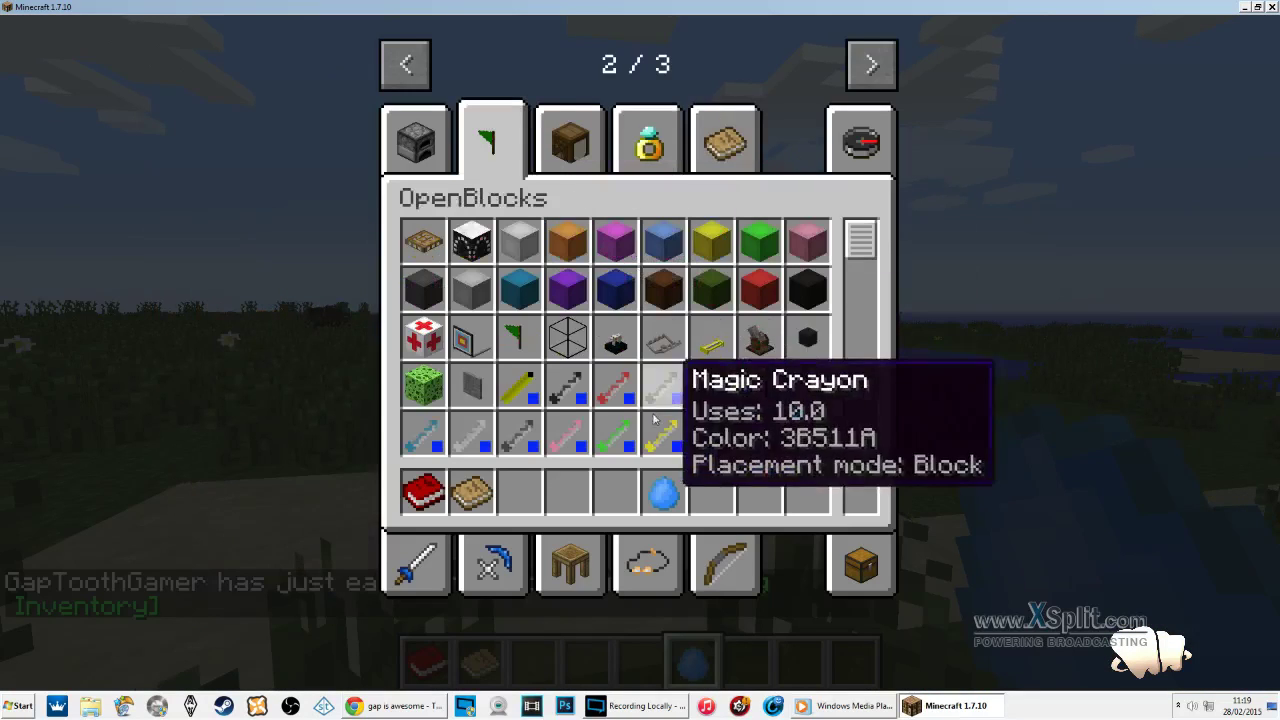
scroll(714, 375, down, 4)
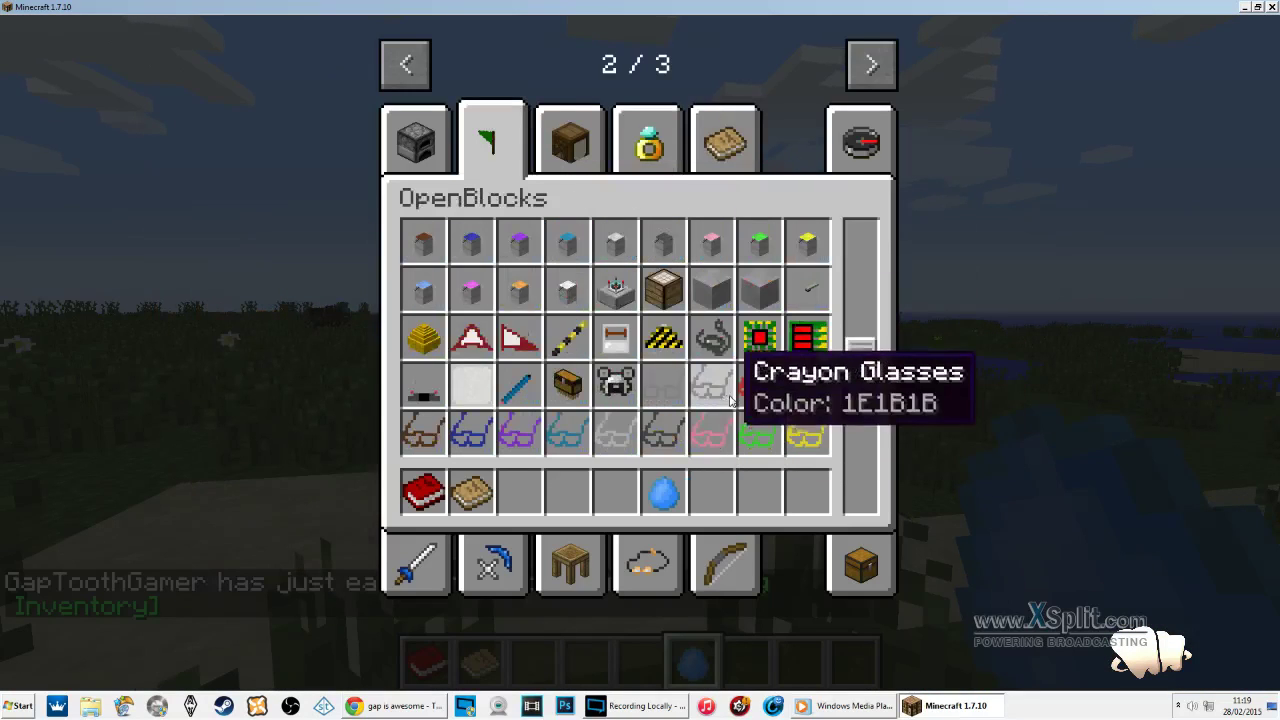
click(471, 338)
click(514, 493)
key(e)
key(1)
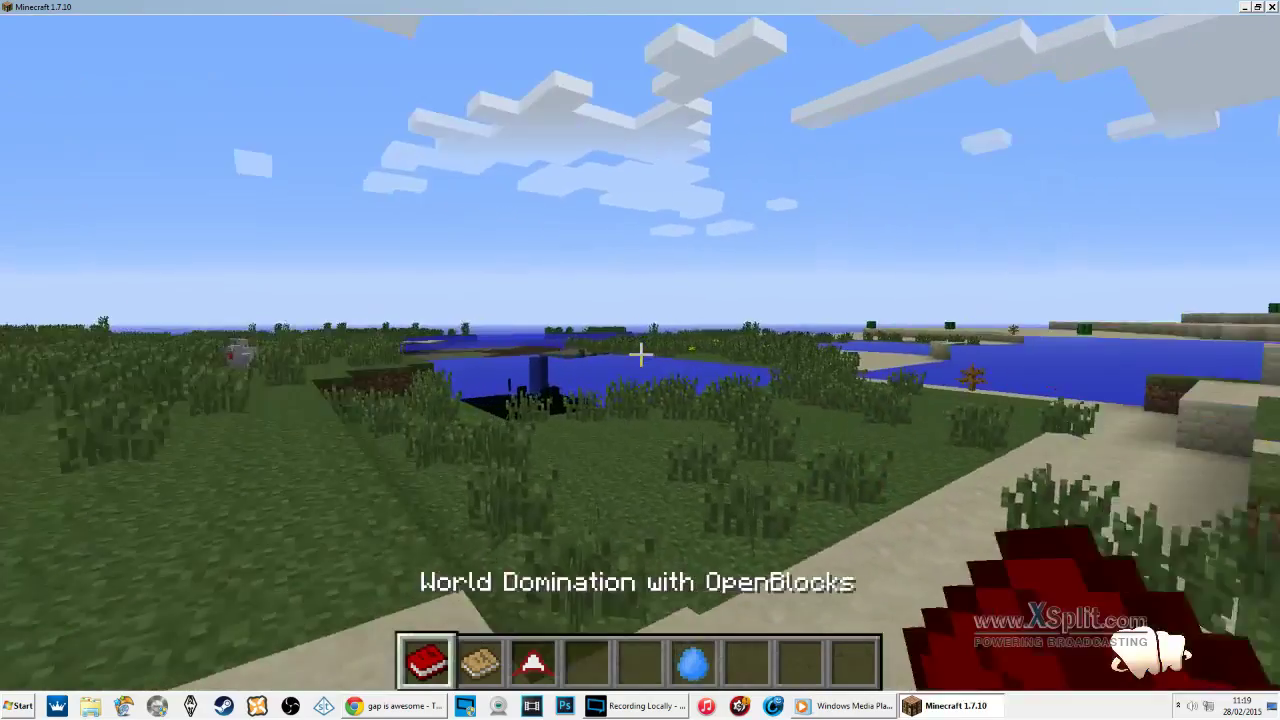
key(3)
right_click(640, 355)
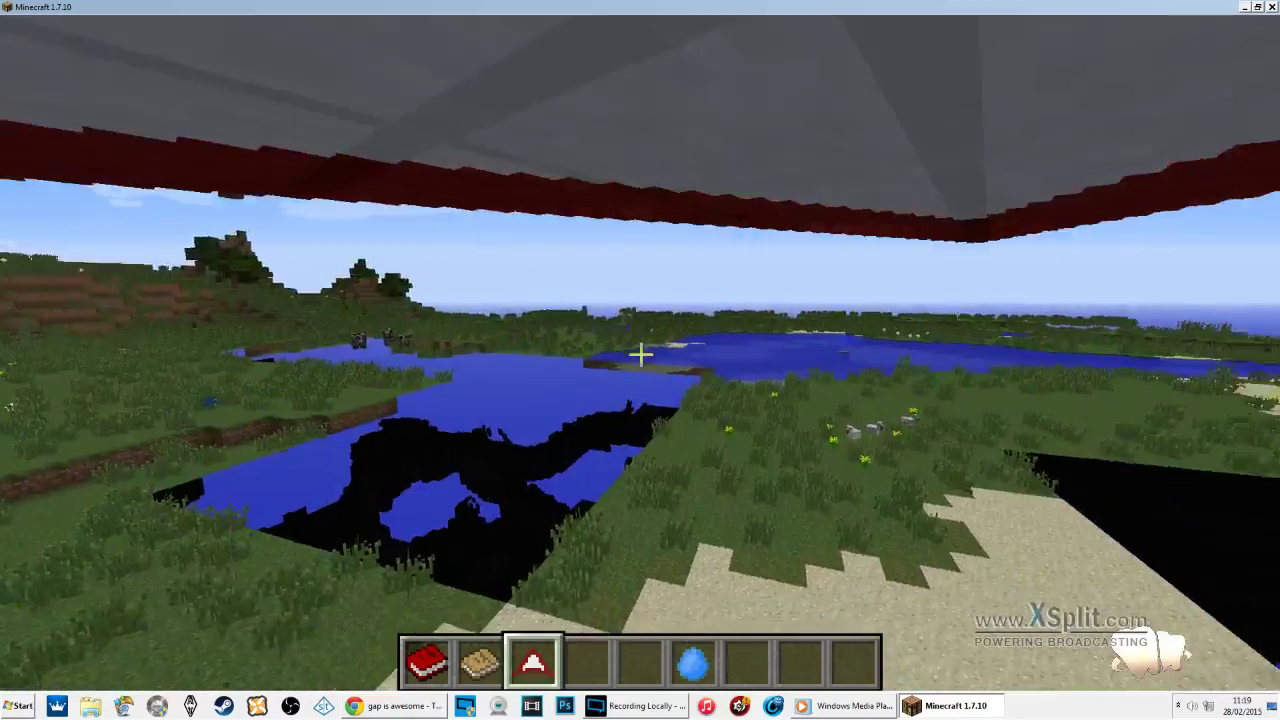
Step: Drop the hang glider, pick it back up and glide again
key(q)
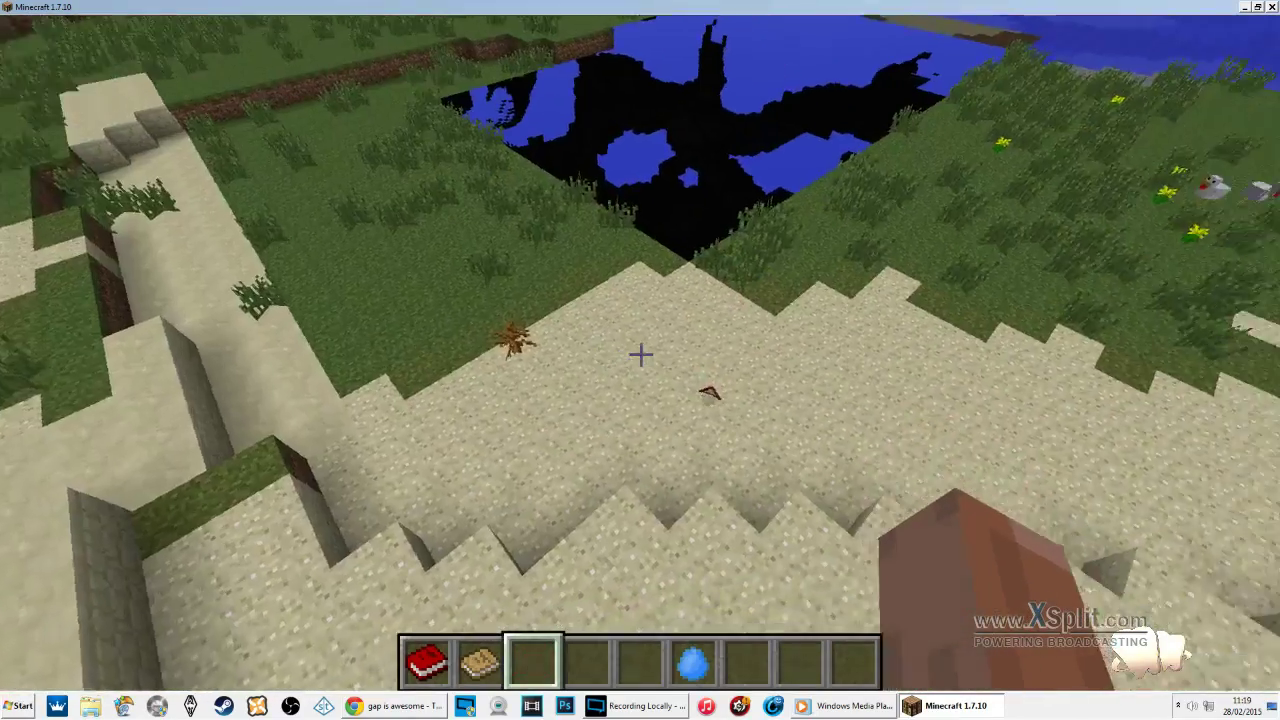
key(w)
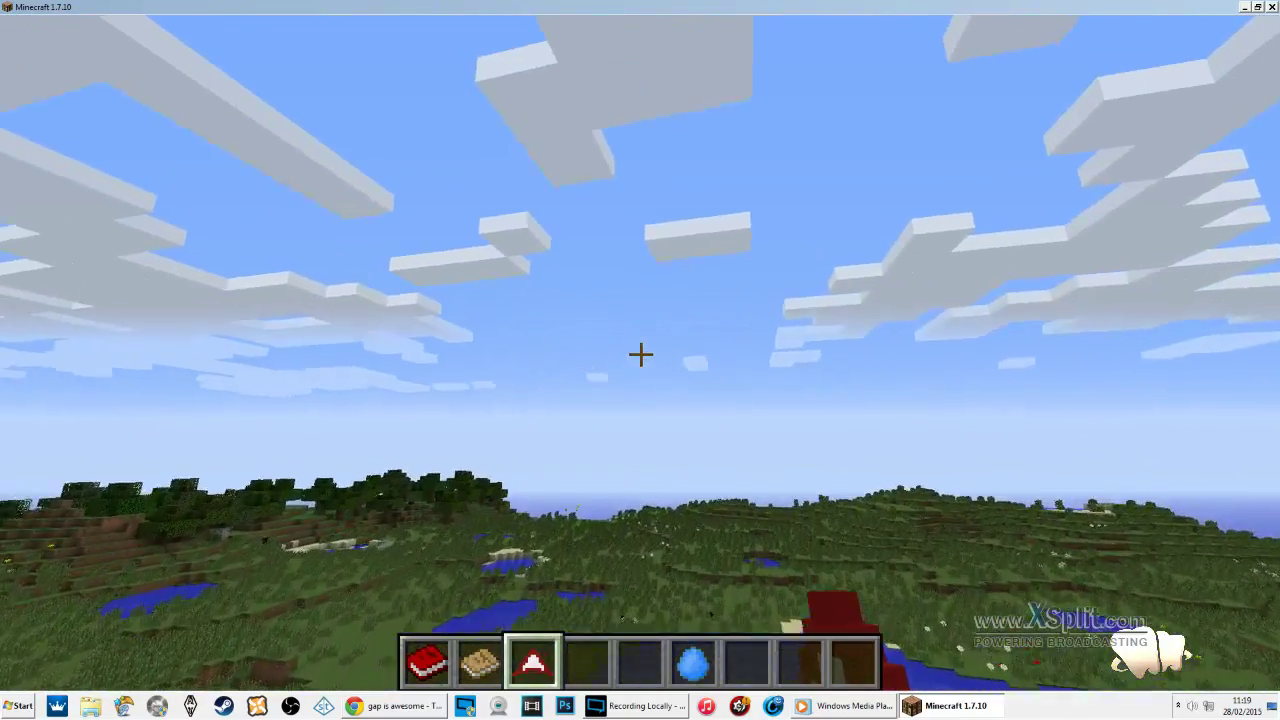
right_click(640, 354)
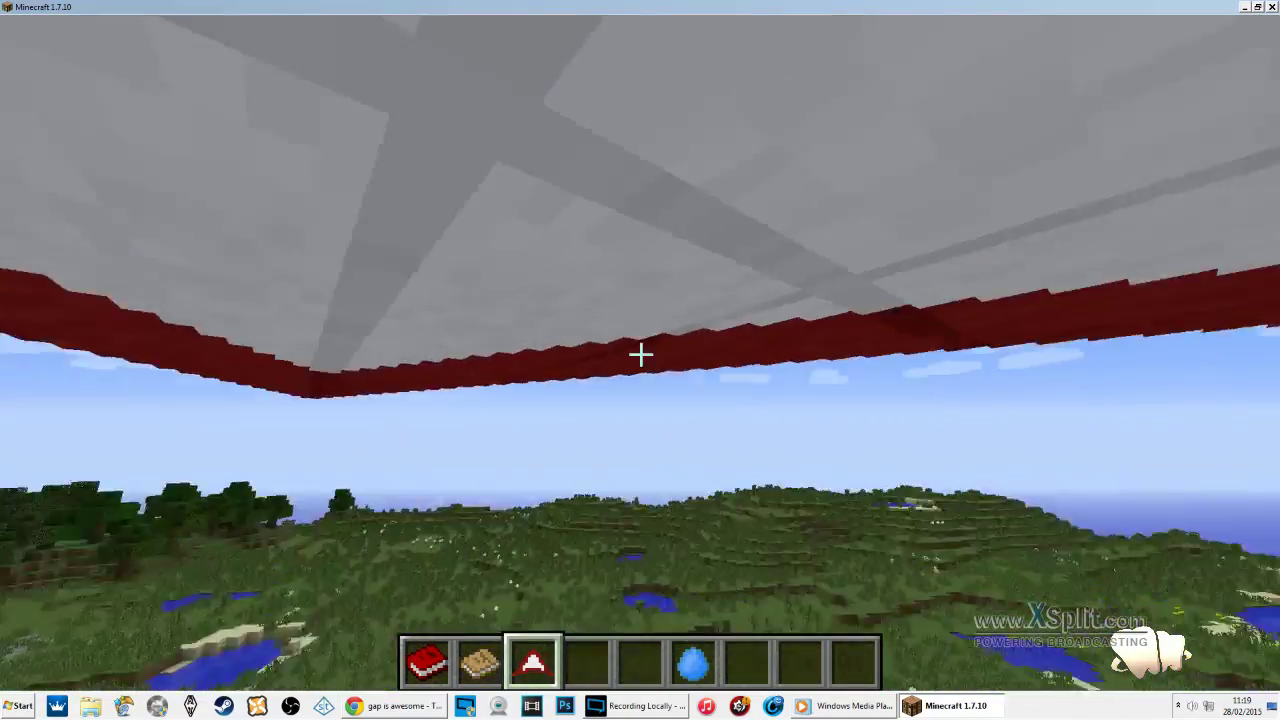